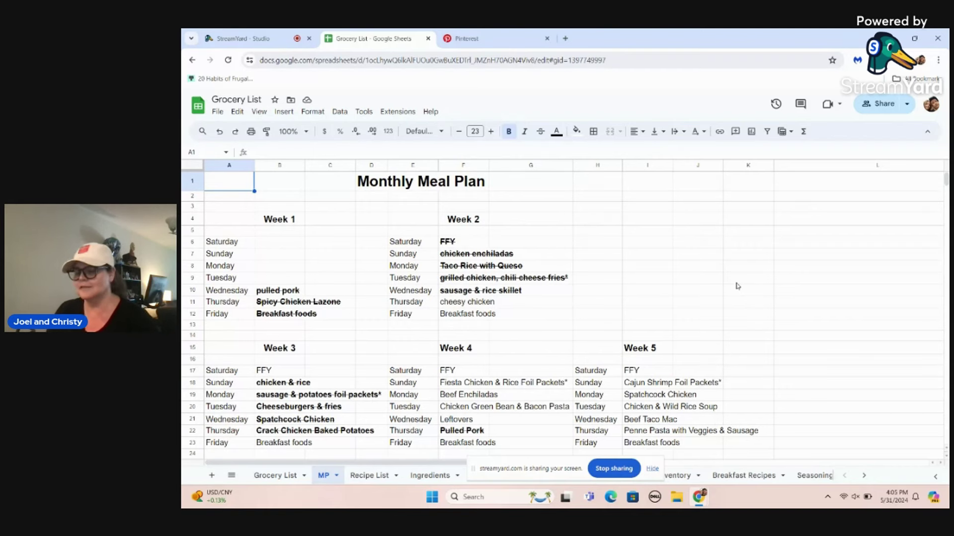
# Scroll the MP sheet and select the Week 3 Cheeseburgers & fries entry
pyautogui.scroll(-2, 716, 330)
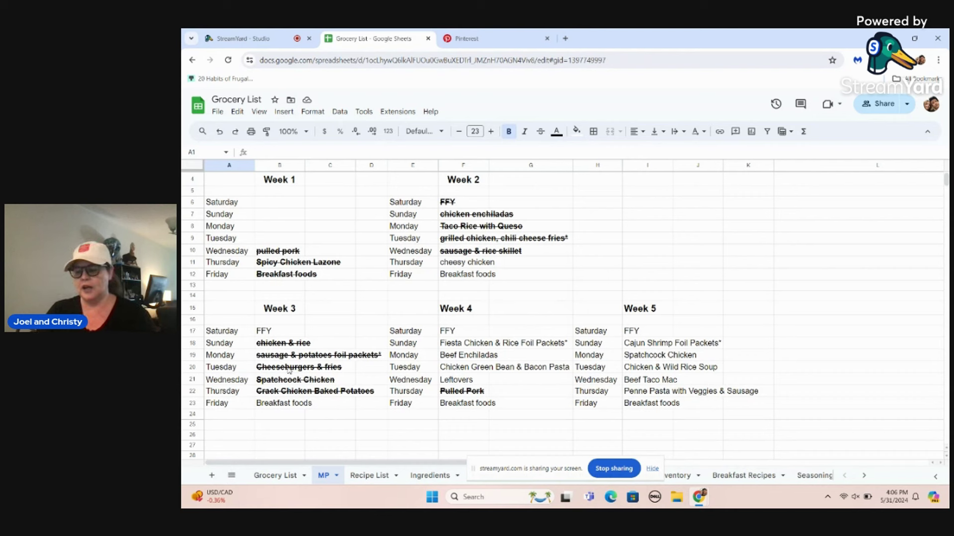
pyautogui.click(289, 370)
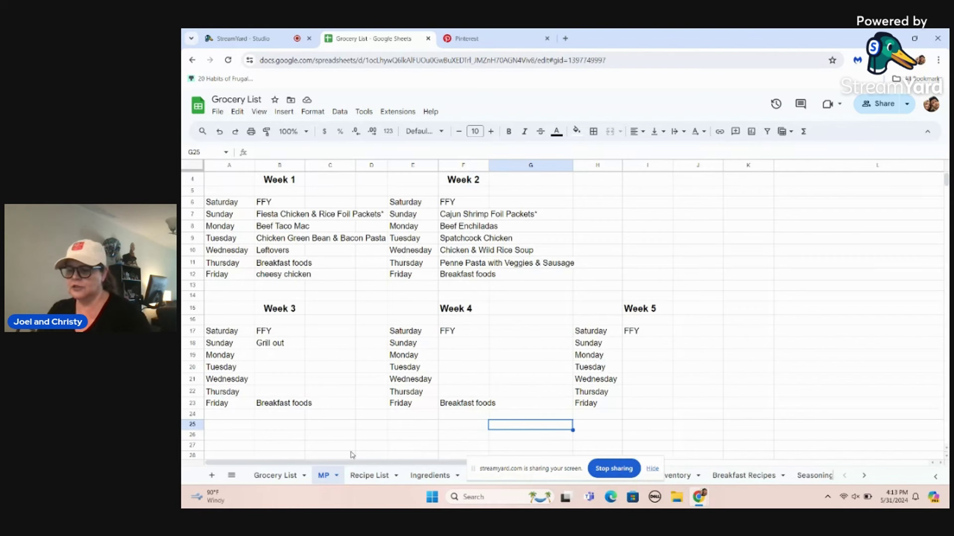
pyautogui.click(278, 349)
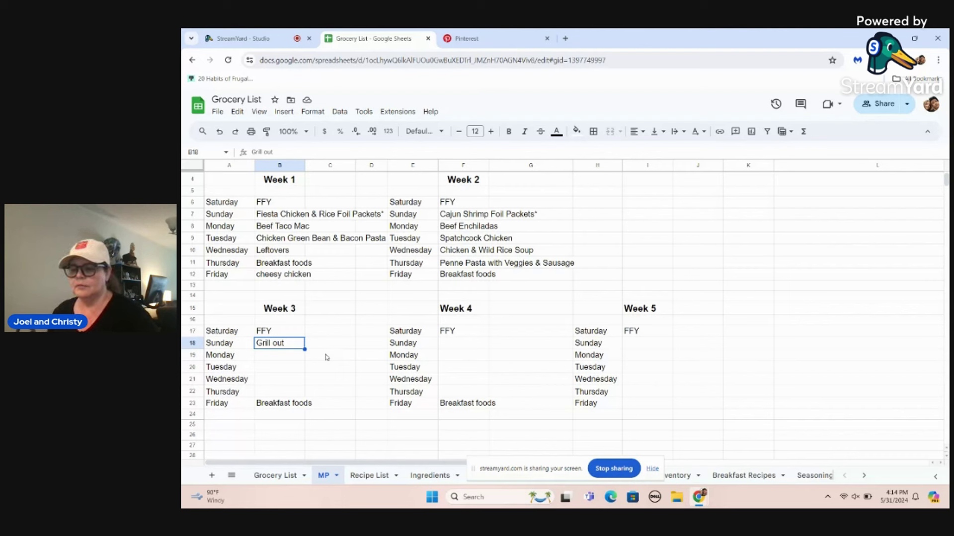
pyautogui.click(269, 355)
# Go to Pinterest and open the profile's All Pins collection of saved pins
pyautogui.hotkey('ctrl', 'Tab')
pyautogui.scroll(-5, 723, 283)
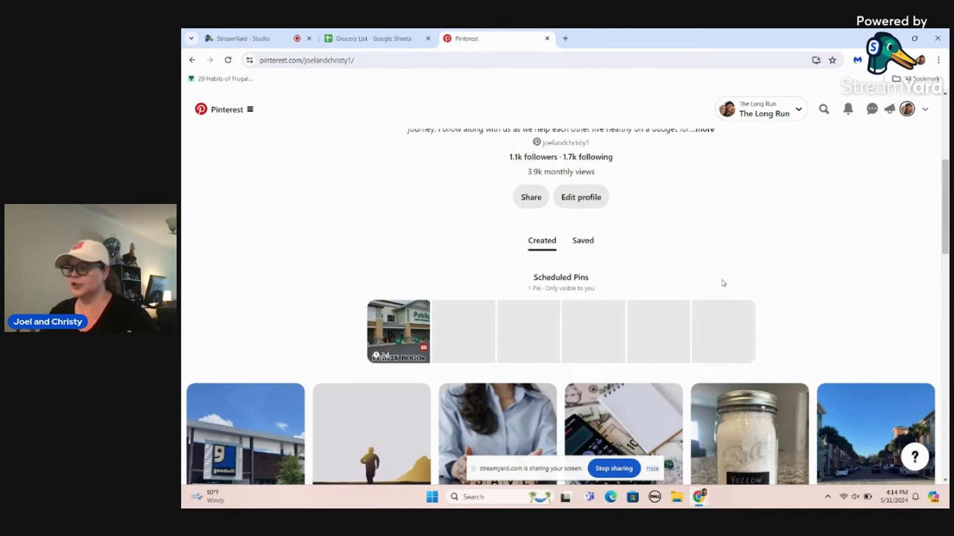
pyautogui.scroll(5, 723, 283)
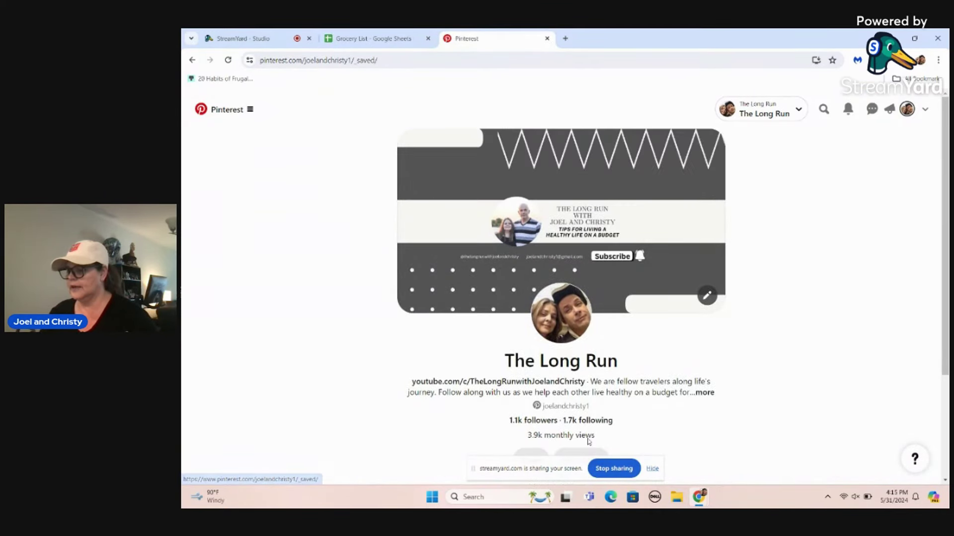
pyautogui.scroll(-6, 737, 385)
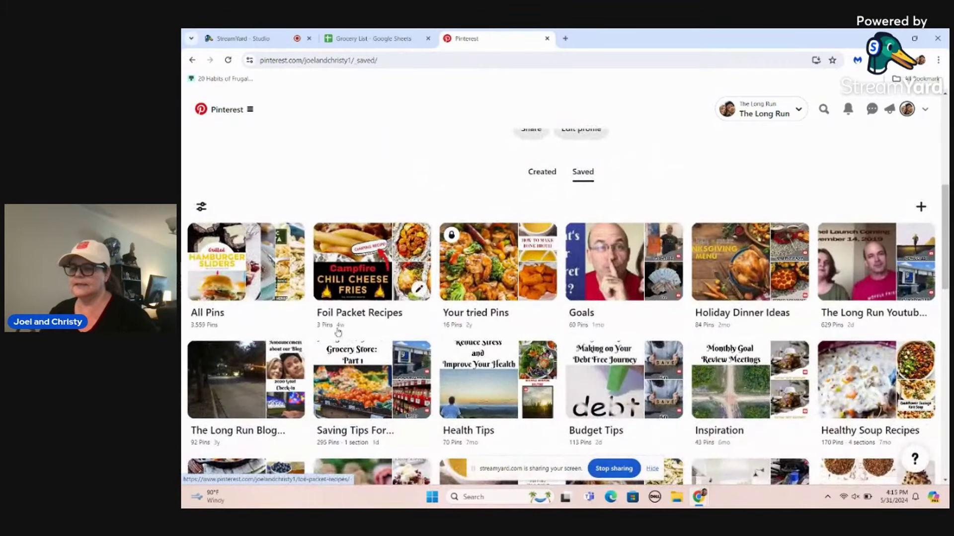
pyautogui.click(262, 284)
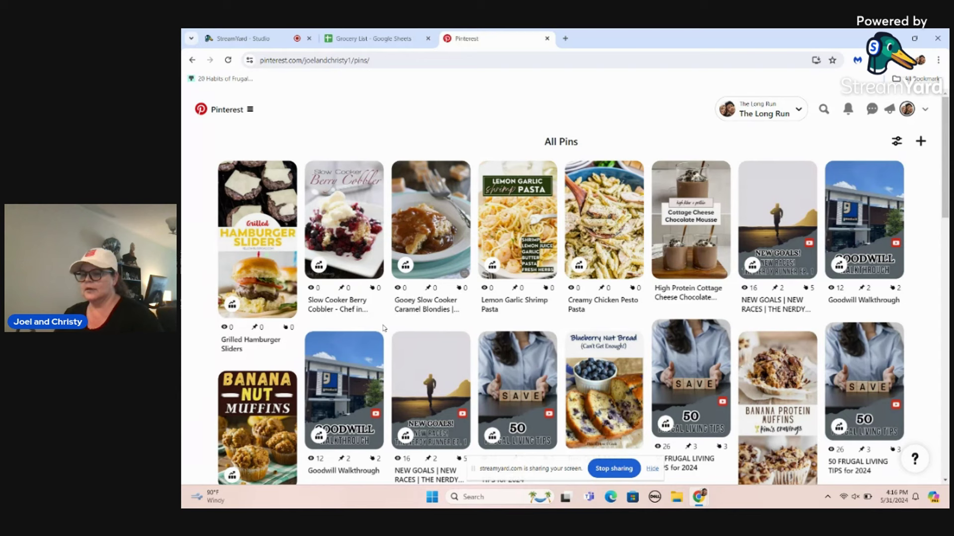
# Open the Lemon Garlic Shrimp Pasta pin from the All Pins grid
pyautogui.moveTo(258, 251)
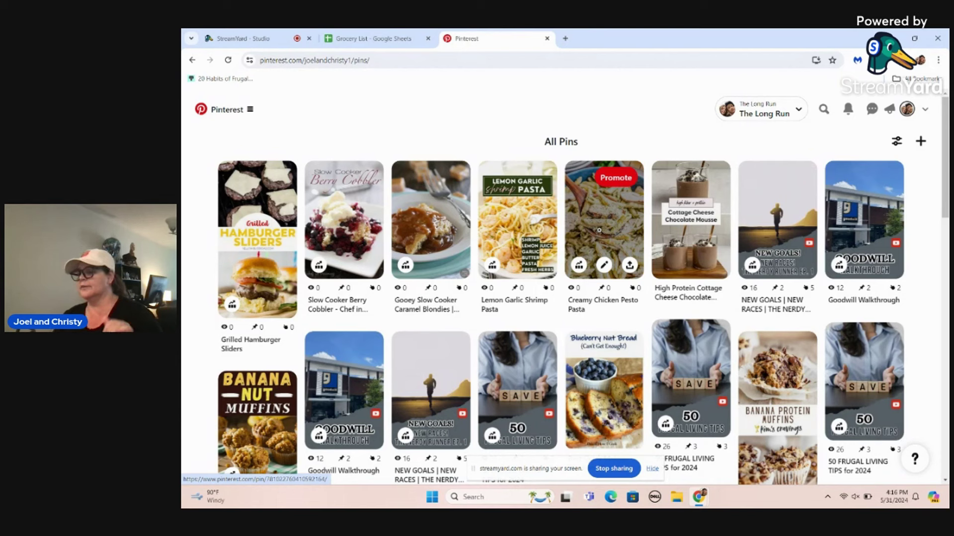
pyautogui.click(505, 224)
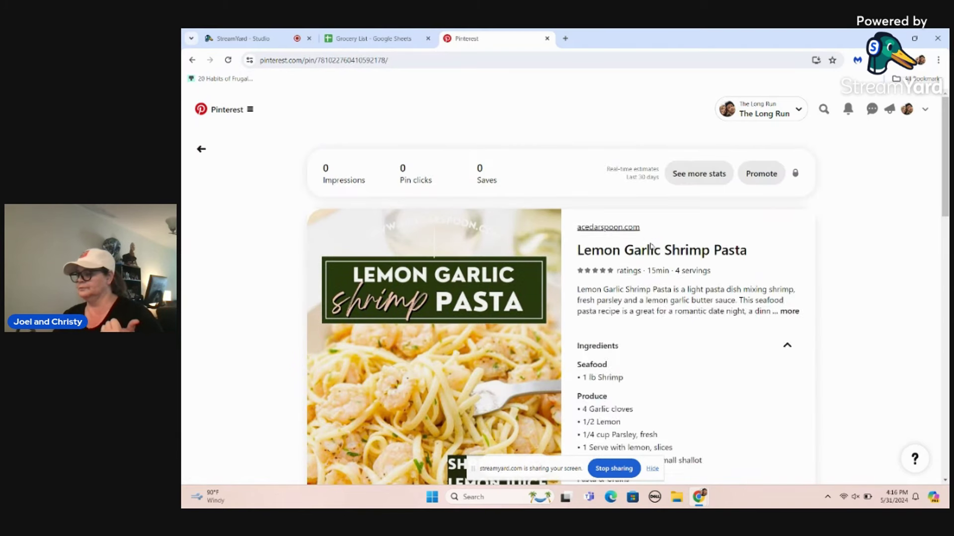
# Open the Lemon Garlic Shrimp Pasta recipe on acedarspoon.com and jump to its ingredients
pyautogui.click(610, 274)
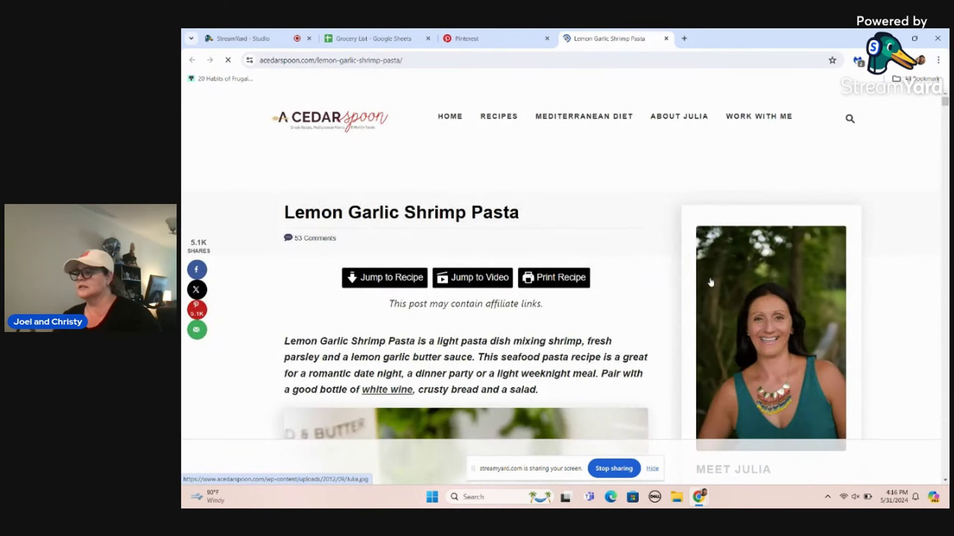
pyautogui.scroll(-3, 647, 285)
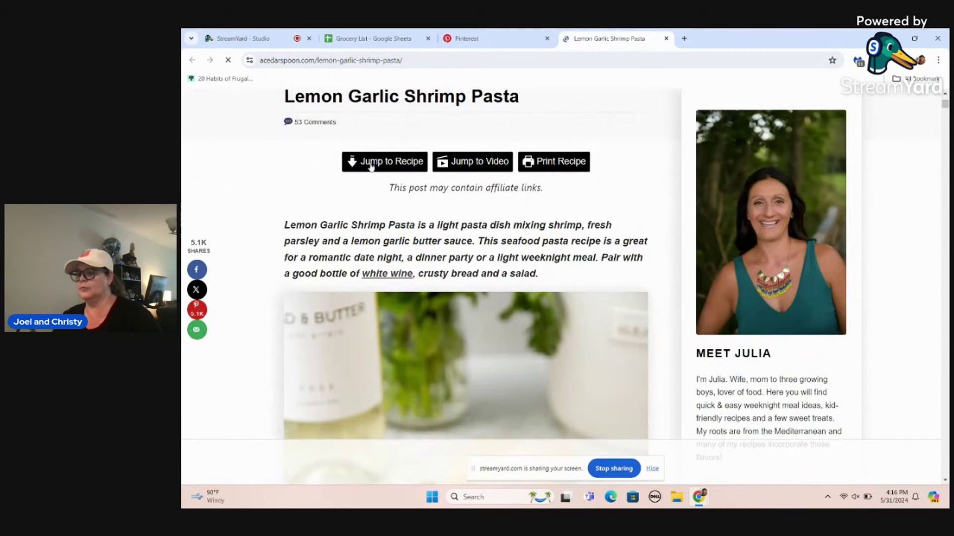
pyautogui.click(370, 166)
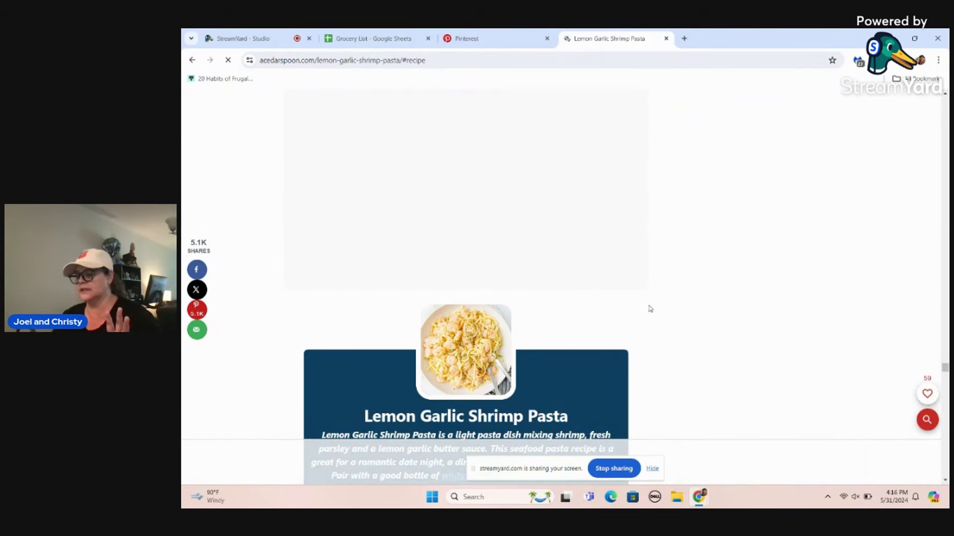
pyautogui.scroll(-3, 650, 309)
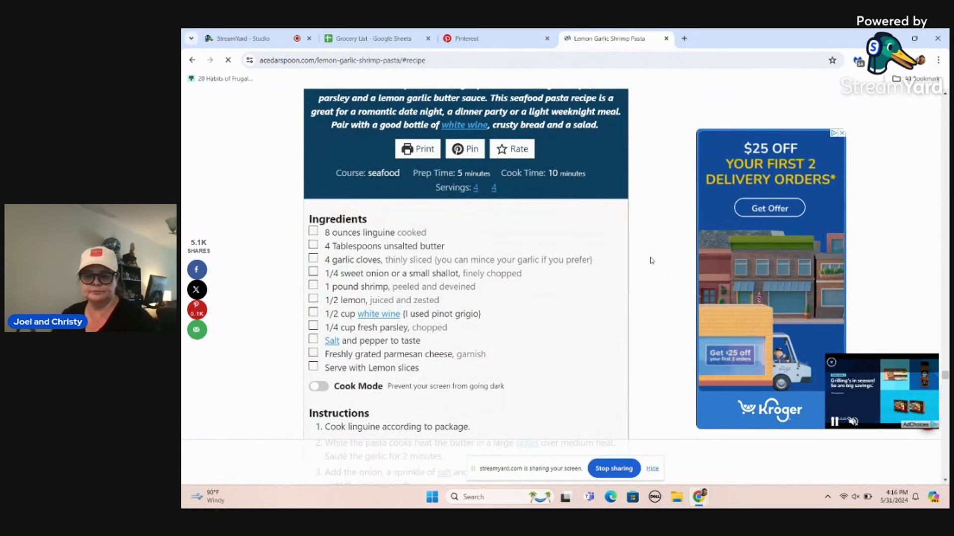
pyautogui.click(402, 43)
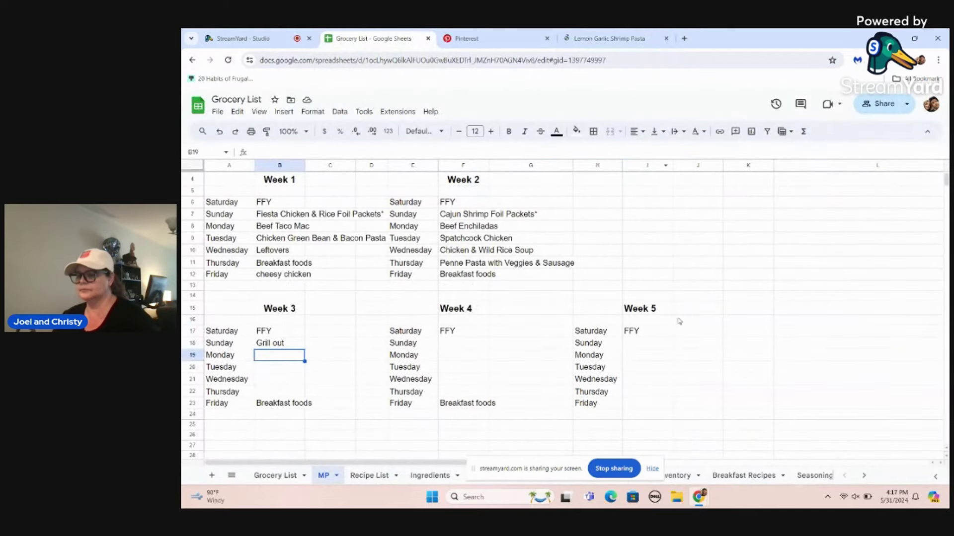
pyautogui.click(623, 39)
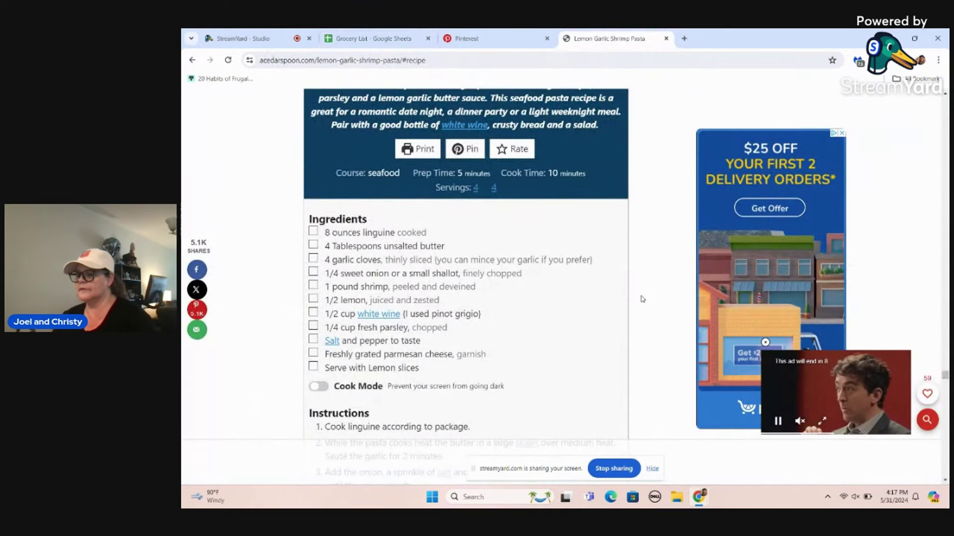
pyautogui.scroll(-2, 642, 299)
pyautogui.scroll(-6, 642, 299)
pyautogui.scroll(3, 642, 299)
pyautogui.click(391, 39)
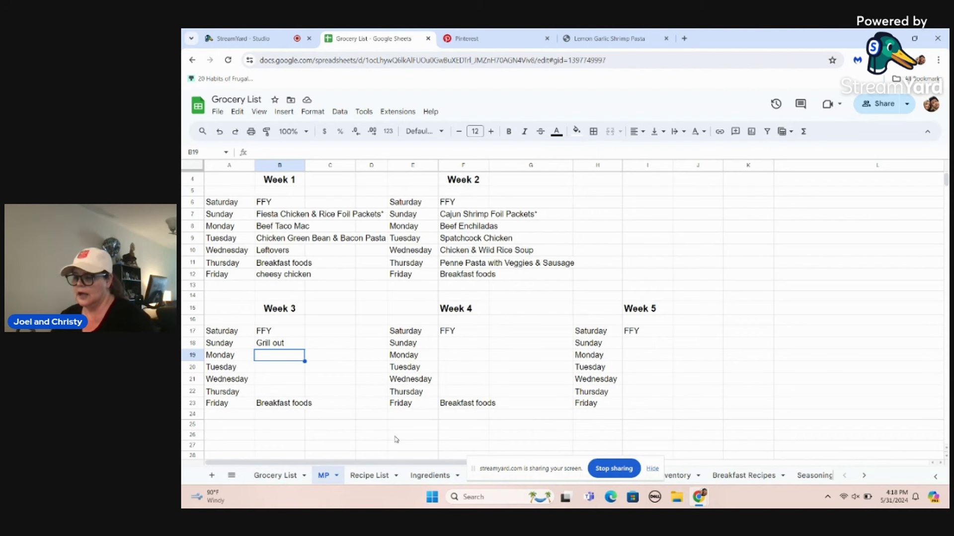
# Browse the Recipe List sheet's Soups, Chicken, Pork, Beef, Seafood and Other recipes
pyautogui.click(369, 476)
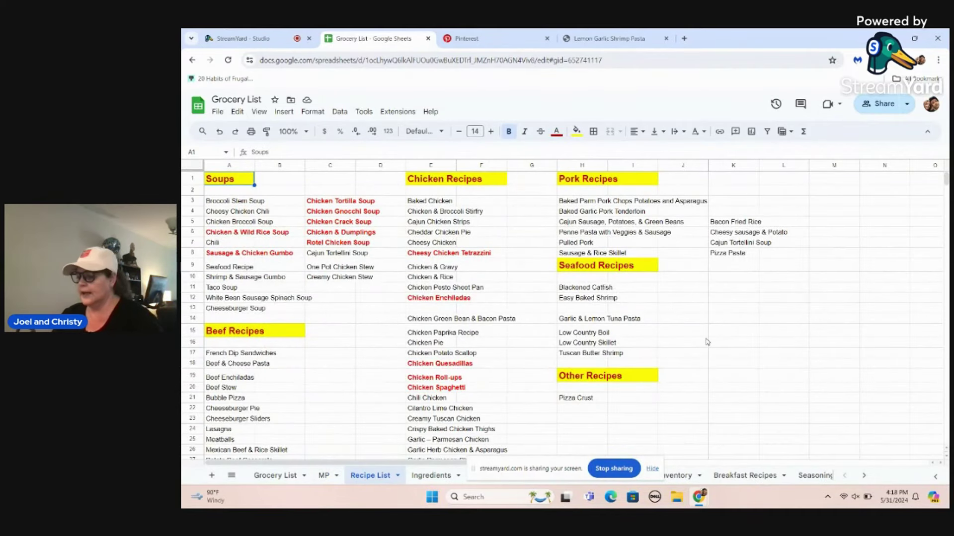
pyautogui.scroll(-1, 707, 342)
pyautogui.scroll(1, 725, 338)
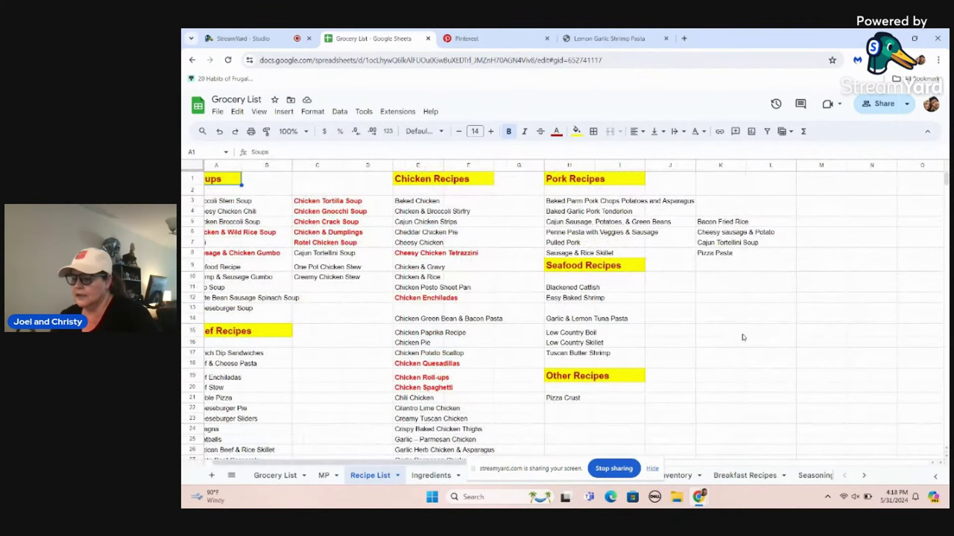
pyautogui.scroll(-1, 740, 334)
pyautogui.scroll(-1, 743, 337)
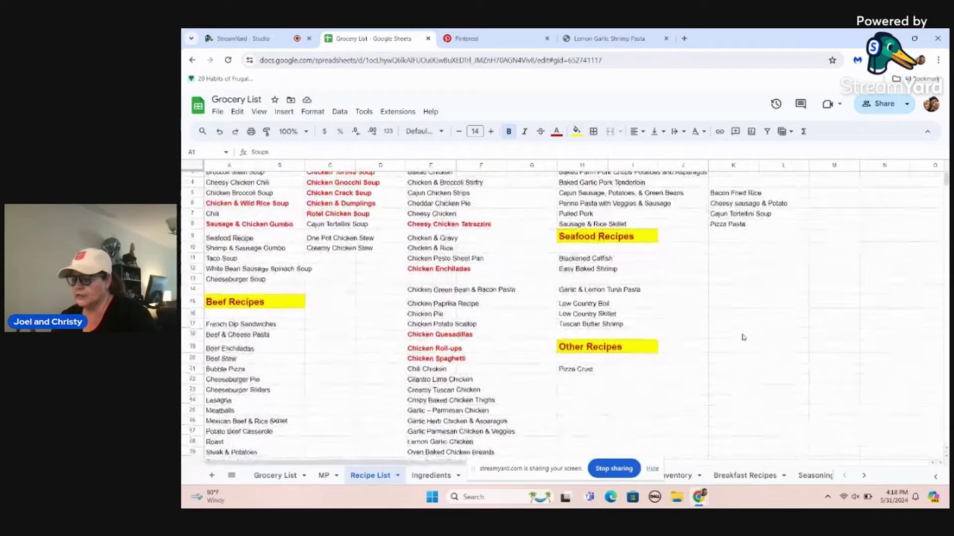
pyautogui.scroll(2, 743, 337)
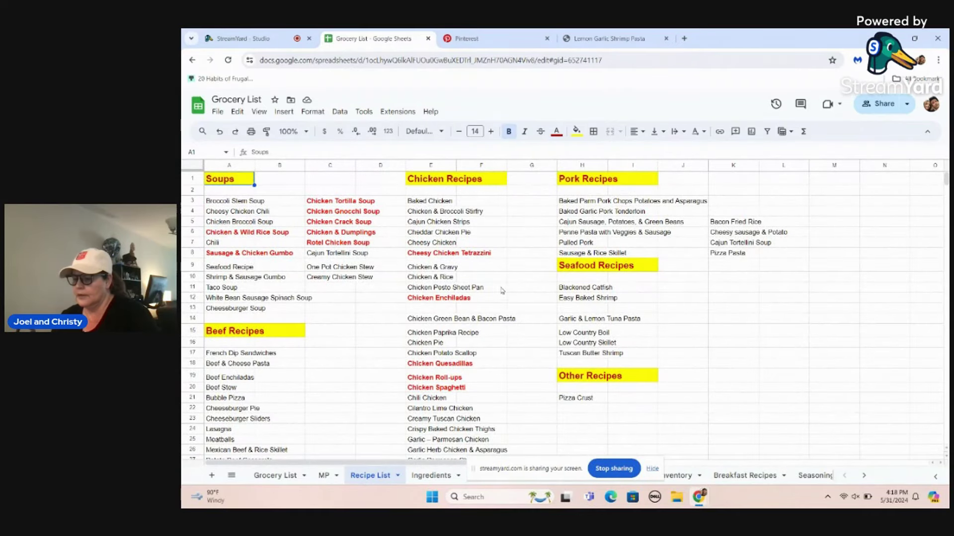
pyautogui.scroll(-2, 504, 350)
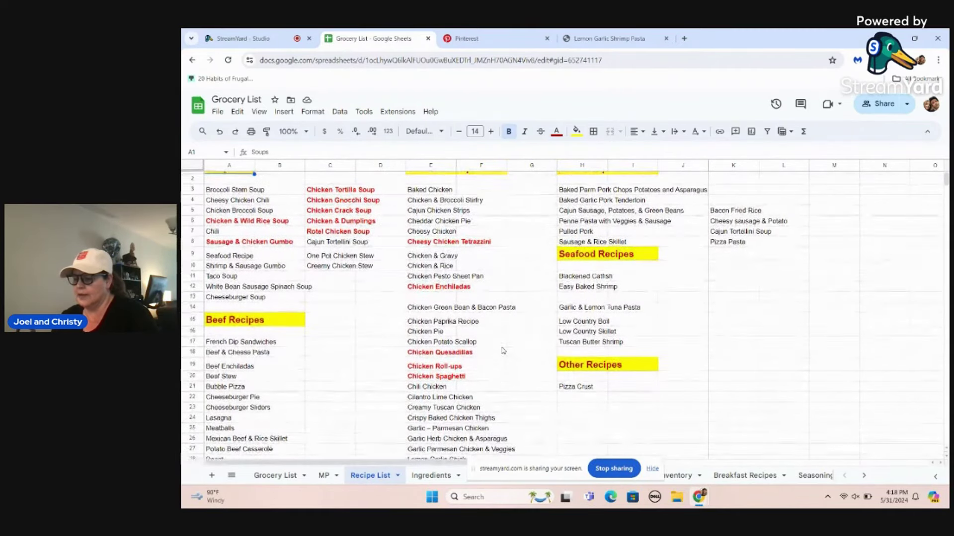
pyautogui.scroll(-1, 503, 350)
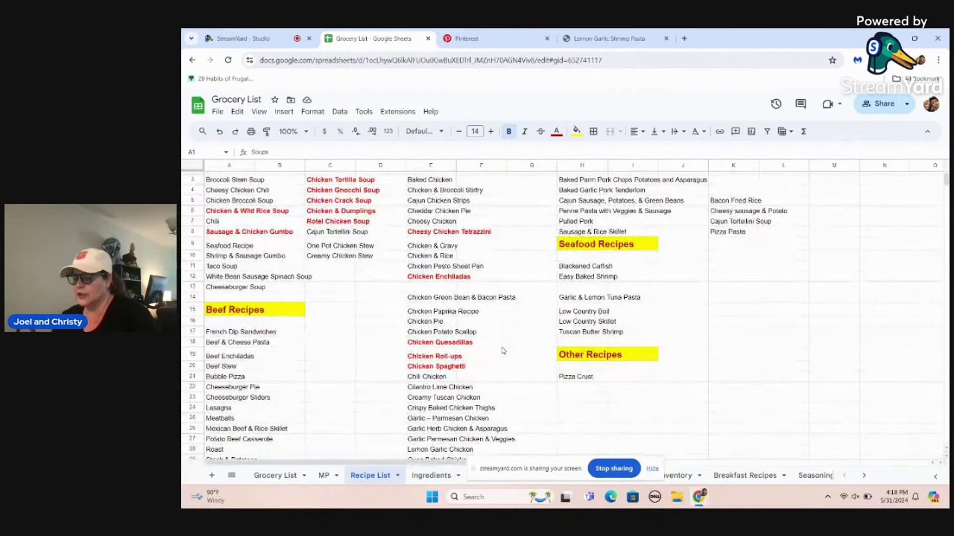
pyautogui.scroll(-5, 503, 351)
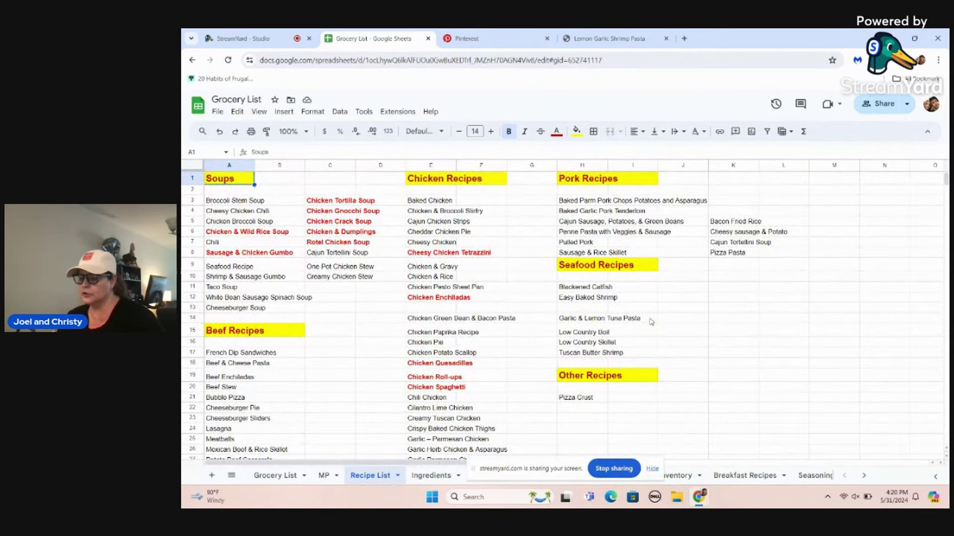
# Enter 'chicken and gravy' for Week 3 Monday and 'Leftovers' for Tuesday
pyautogui.hotkey('ctrl', 'shift', 'pageup')
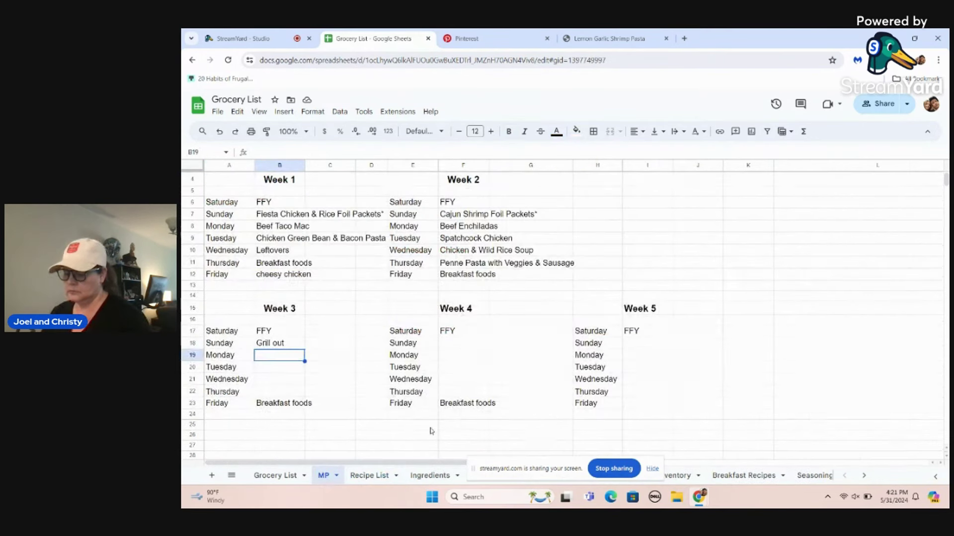
pyautogui.write('chick')
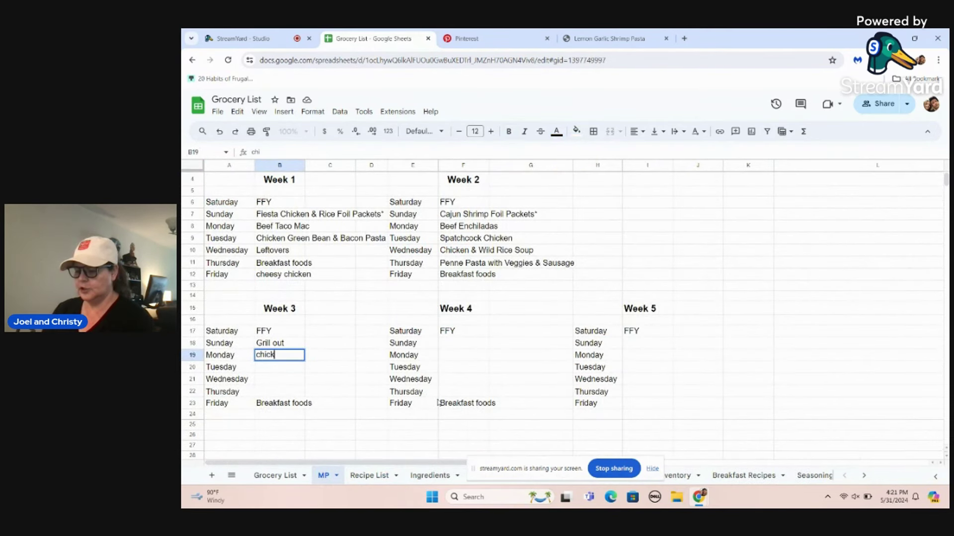
pyautogui.write('en and gravy')
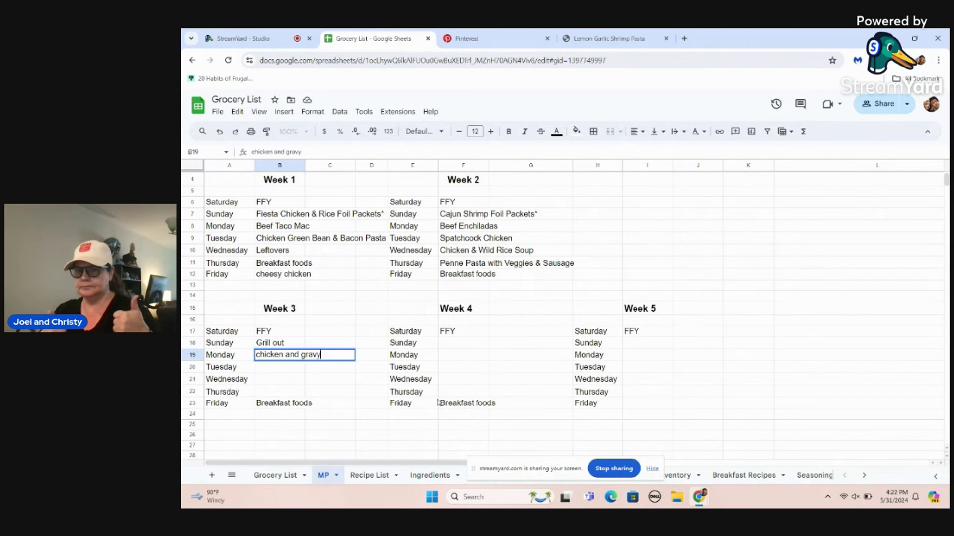
pyautogui.press('Return')
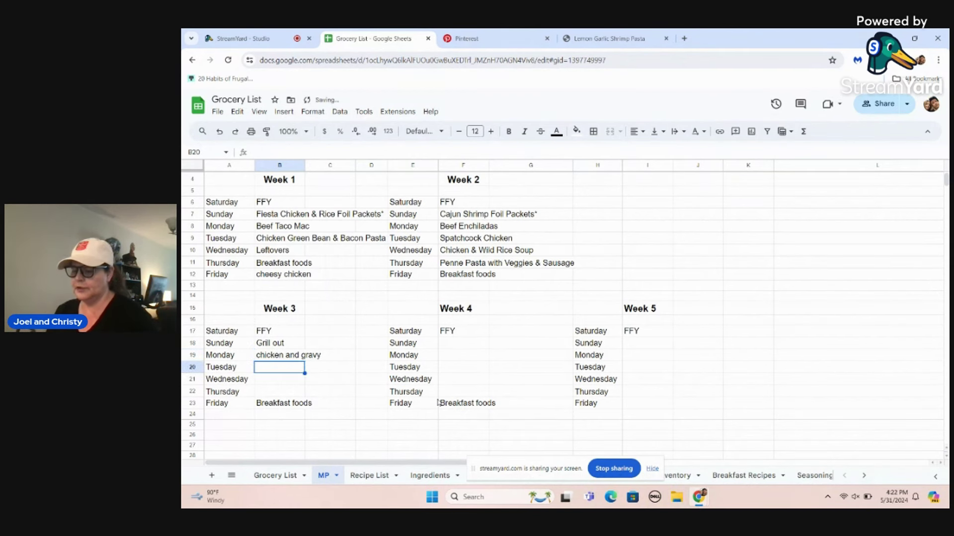
pyautogui.write('Leftovers')
pyautogui.press('Return')
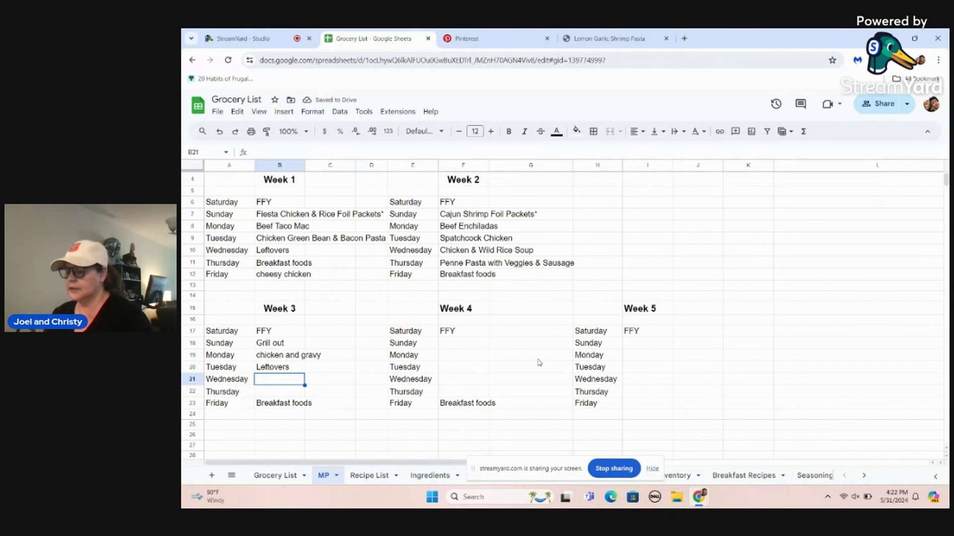
# Select Week 3's empty Wednesday cell and bring up the Lemon Garlic Shrimp Pasta recipe
pyautogui.click(284, 344)
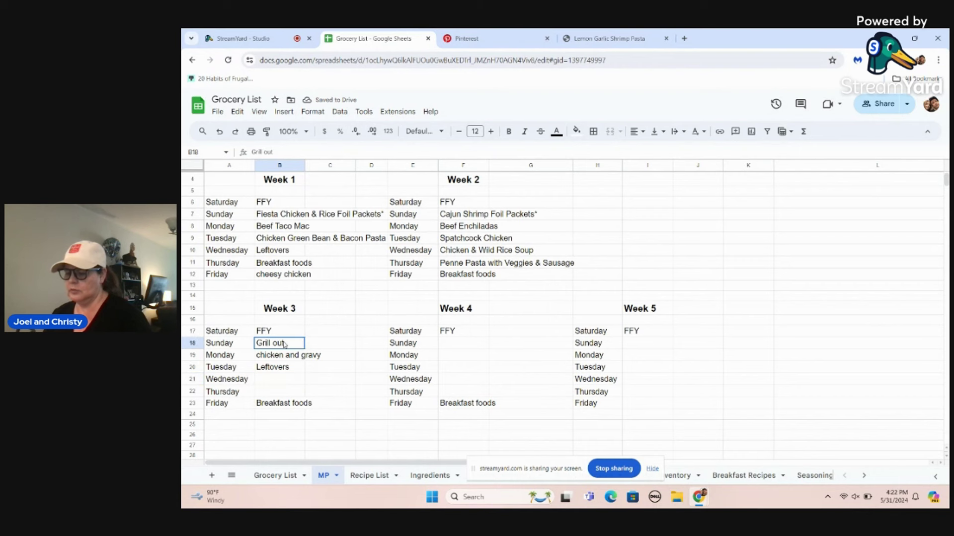
pyautogui.click(286, 380)
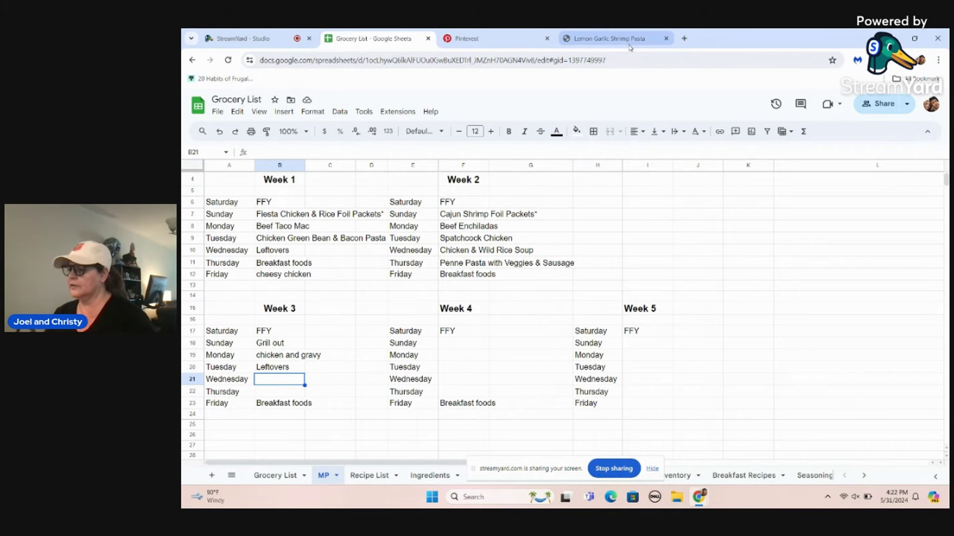
pyautogui.click(611, 38)
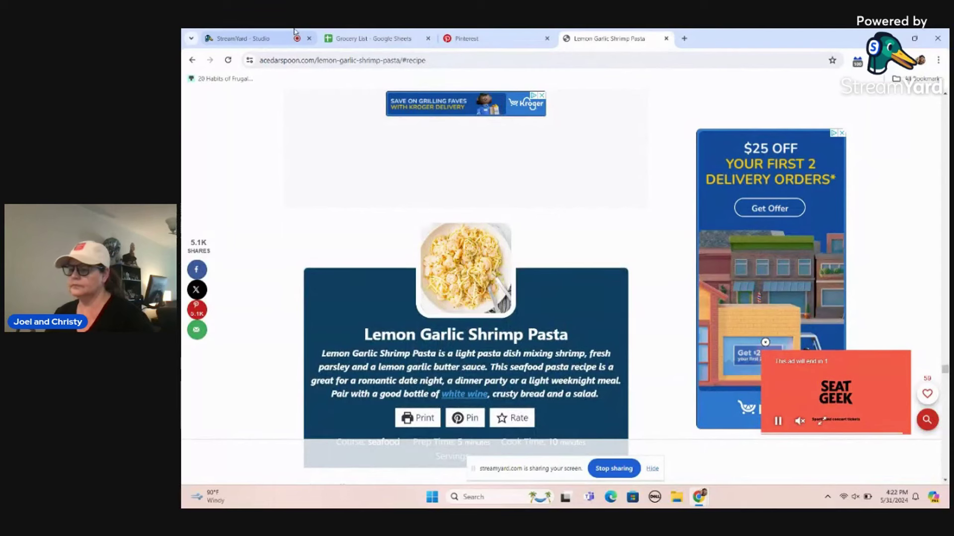
# Start Week 3 Wednesday's entry with '*Lemon Garlic', then go to the Recipe List sheet
pyautogui.click(383, 43)
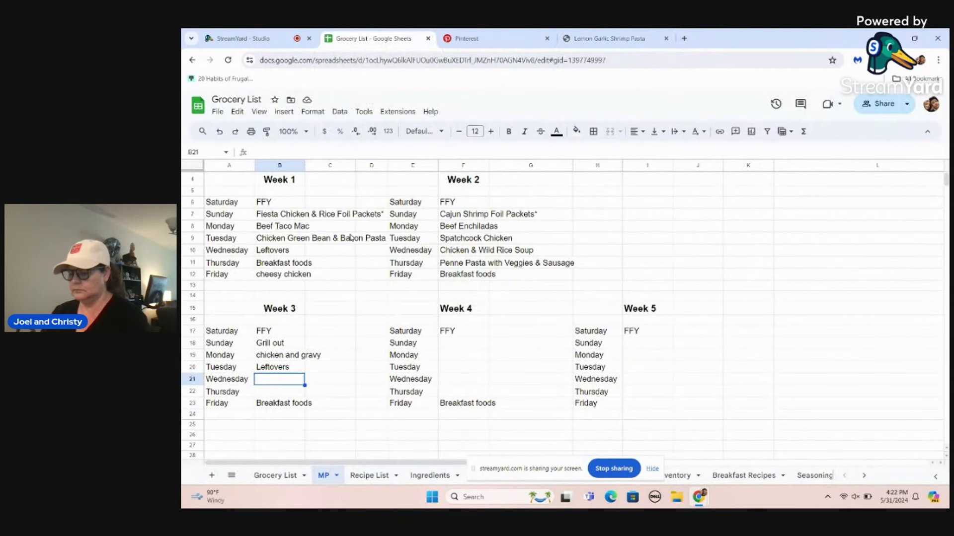
pyautogui.write('*Lem')
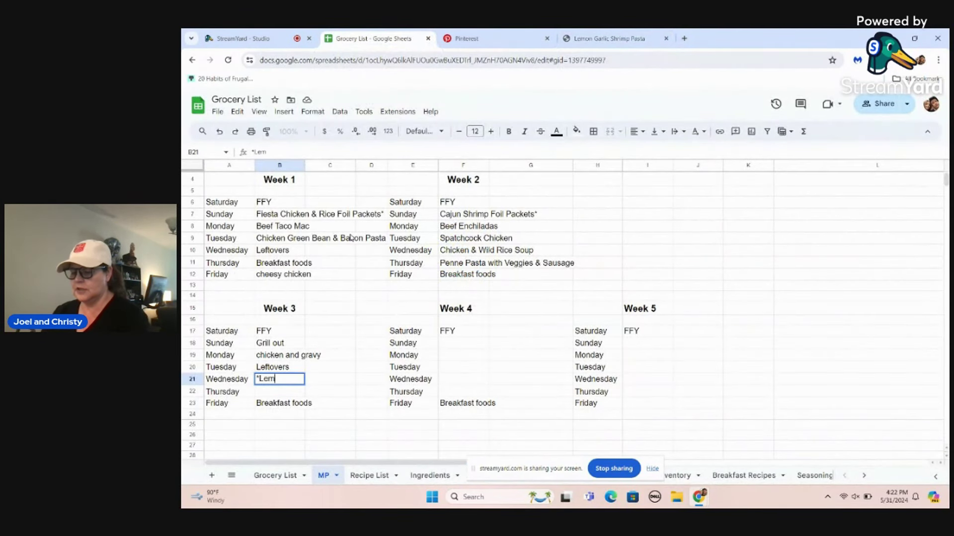
pyautogui.write('on')
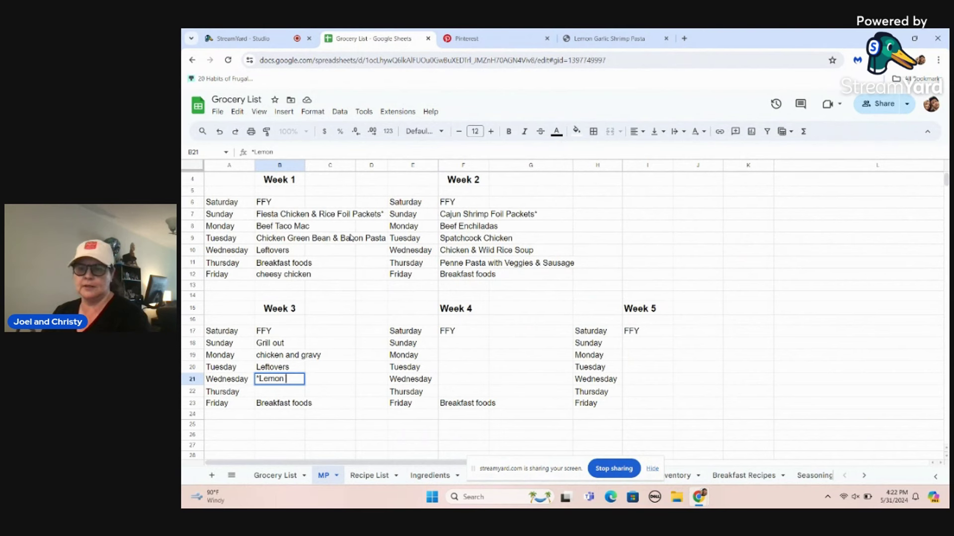
pyautogui.write(' Garlic')
pyautogui.click(370, 476)
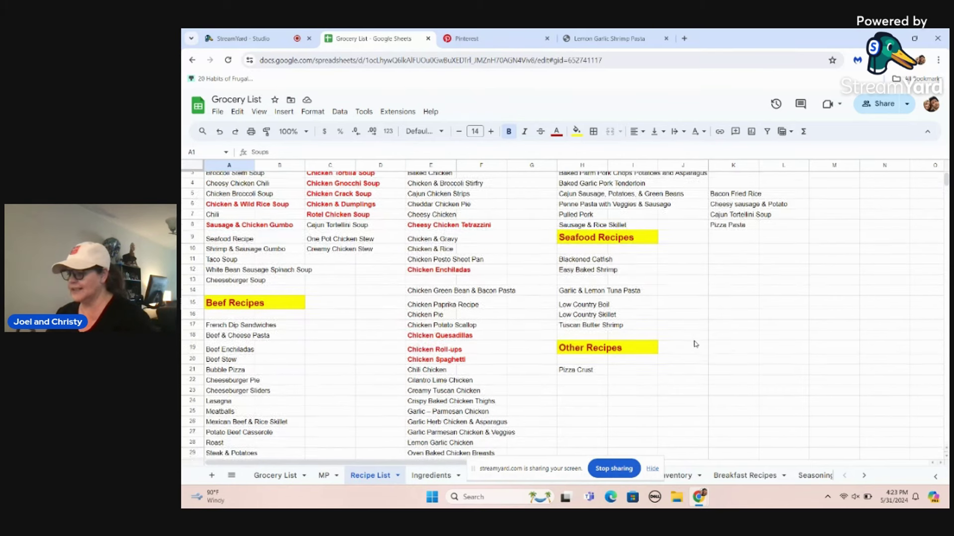
pyautogui.scroll(2, 694, 342)
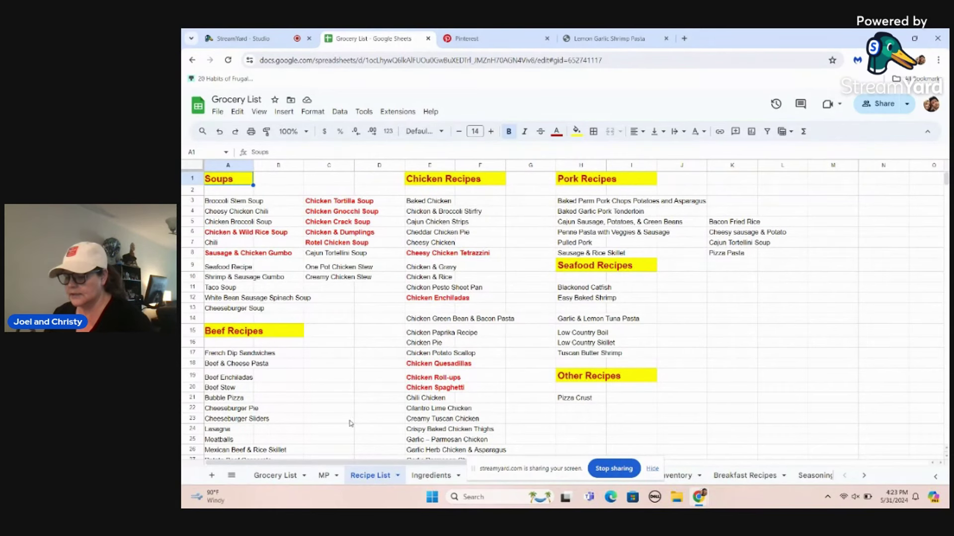
pyautogui.click(324, 481)
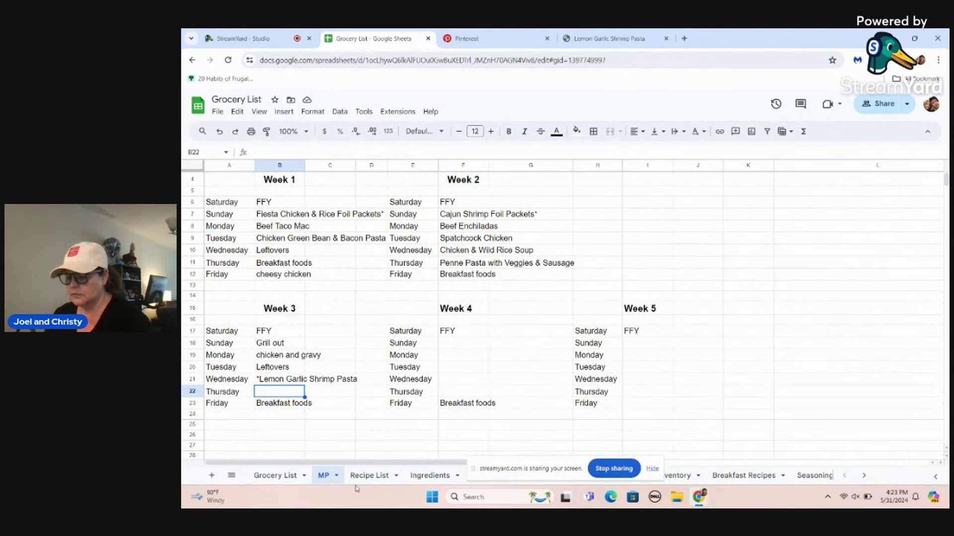
pyautogui.click(370, 476)
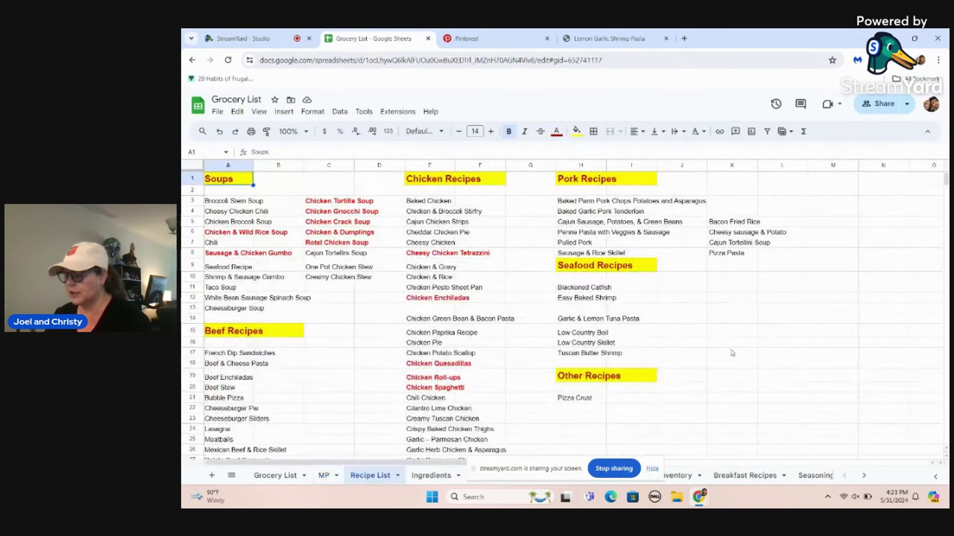
pyautogui.scroll(-3, 780, 346)
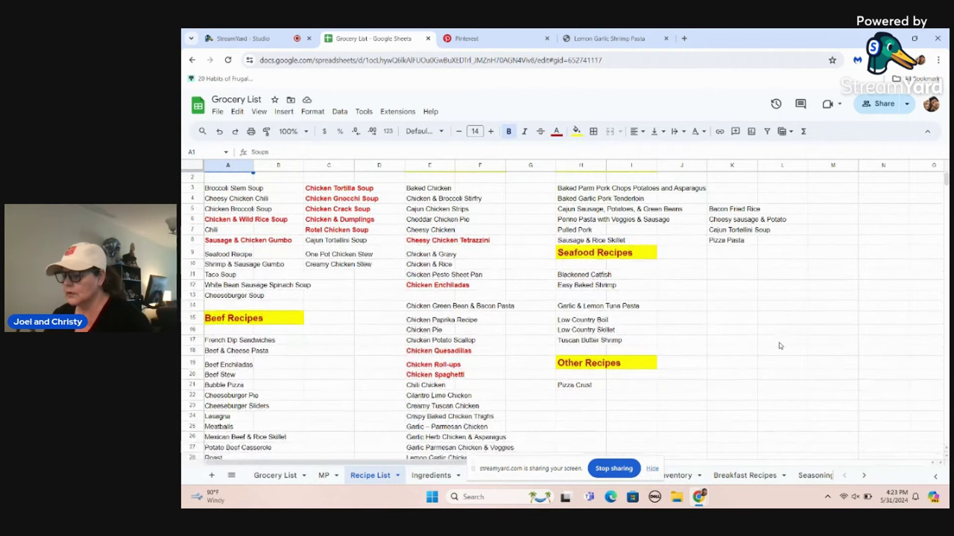
pyautogui.scroll(-3, 779, 347)
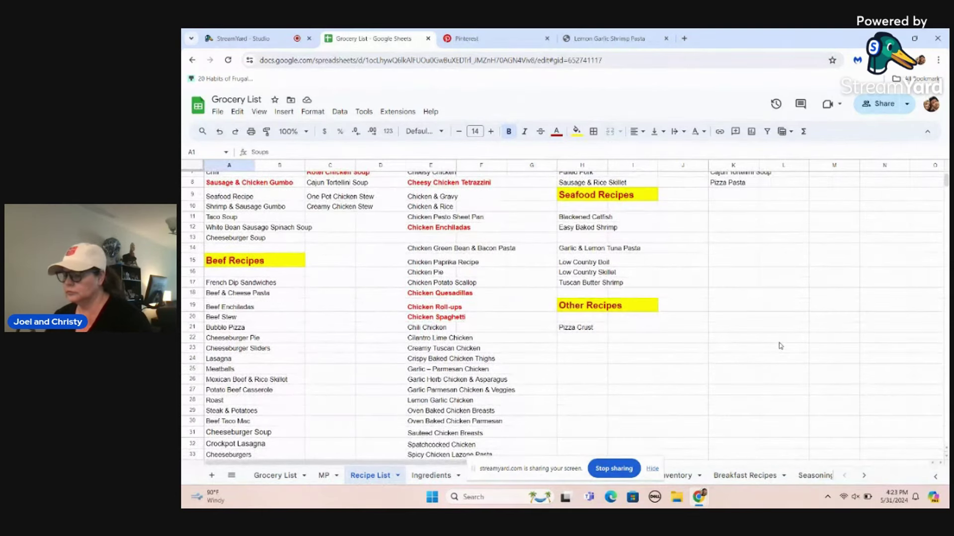
pyautogui.scroll(-2, 780, 347)
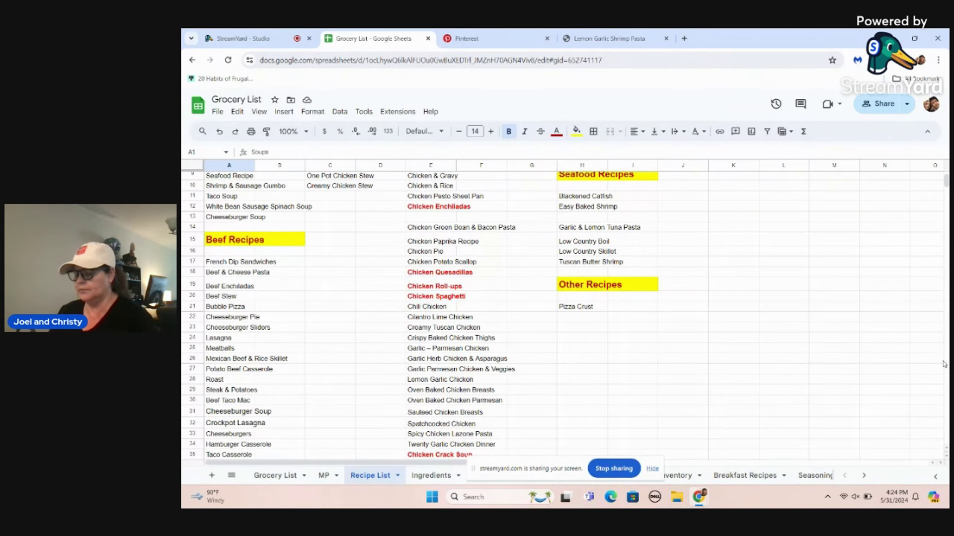
pyautogui.scroll(-2, 944, 364)
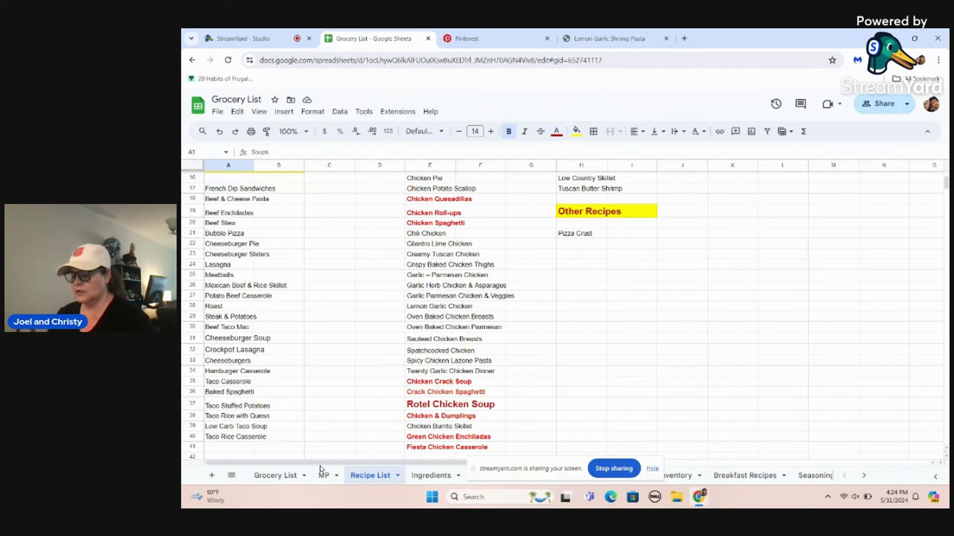
# On the MP sheet, enter 'chicken burrito skillet' for Week 3 Thursday
pyautogui.click(324, 476)
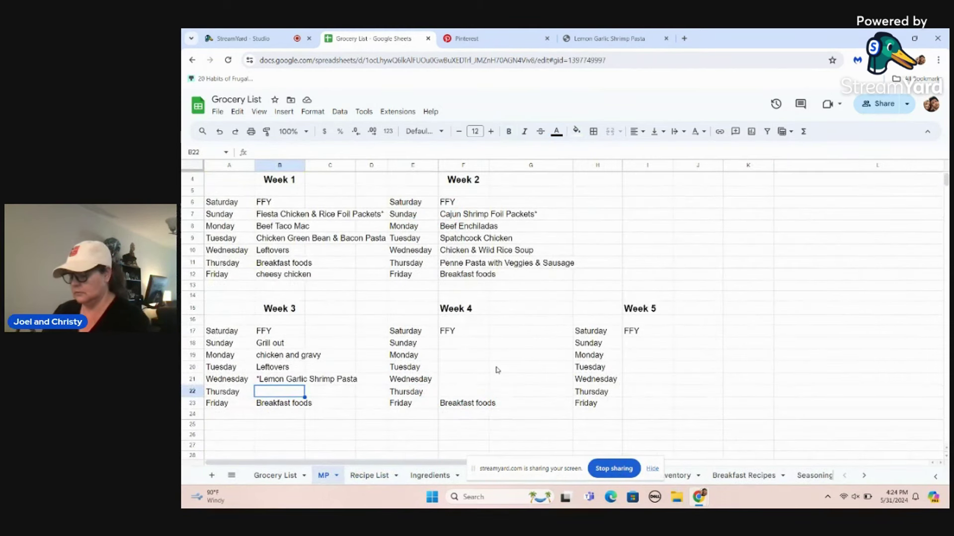
pyautogui.write('chik')
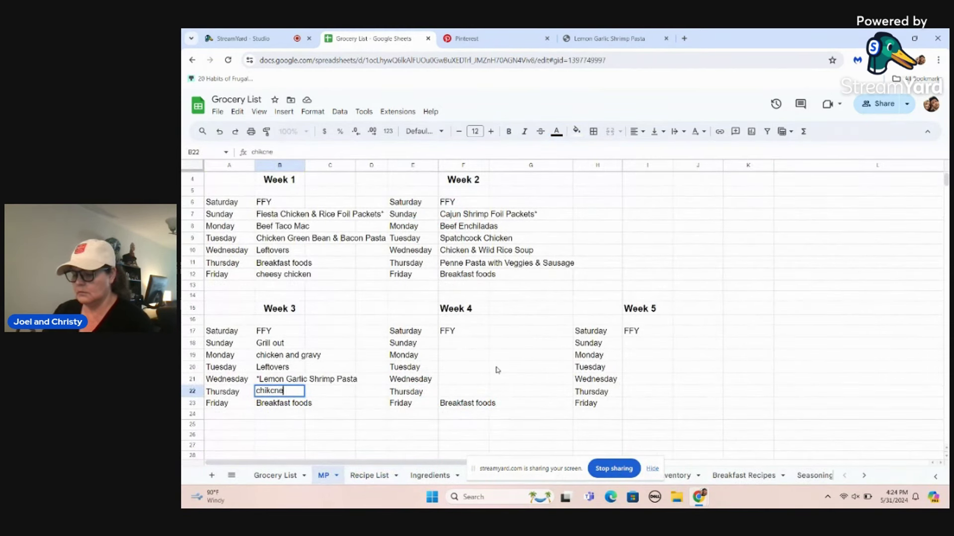
pyautogui.press('BackSpace')
pyautogui.write('ck')
pyautogui.press('BackSpace')
pyautogui.write('ken bu')
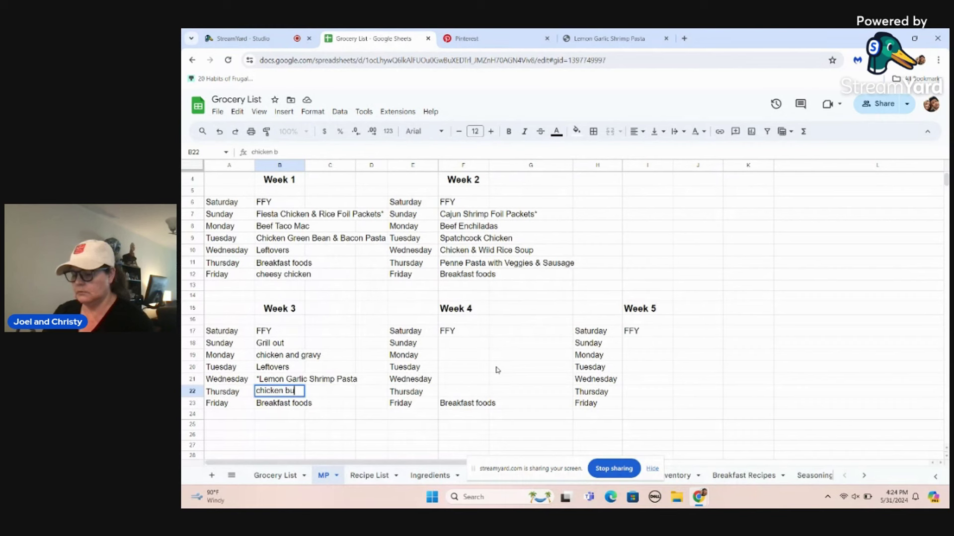
pyautogui.write('rrito skillet')
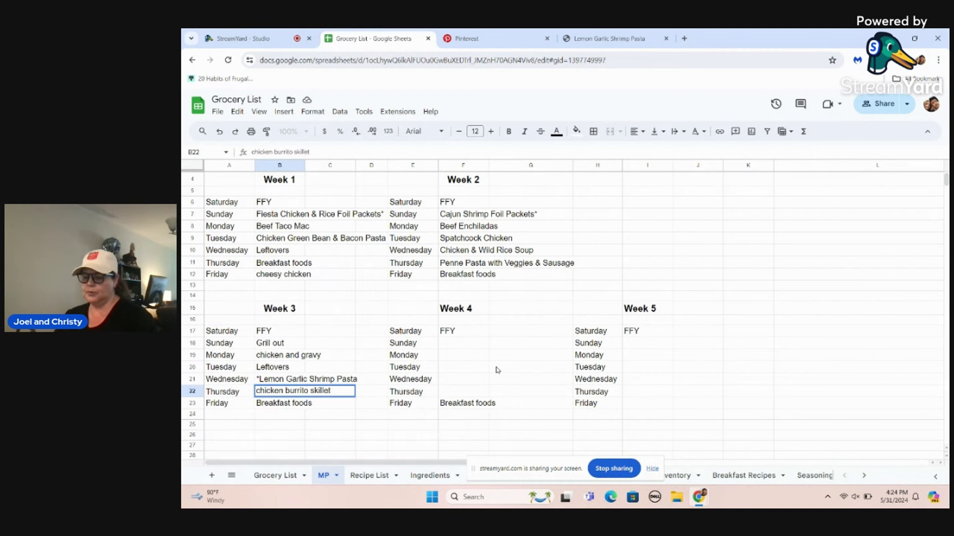
pyautogui.click(307, 403)
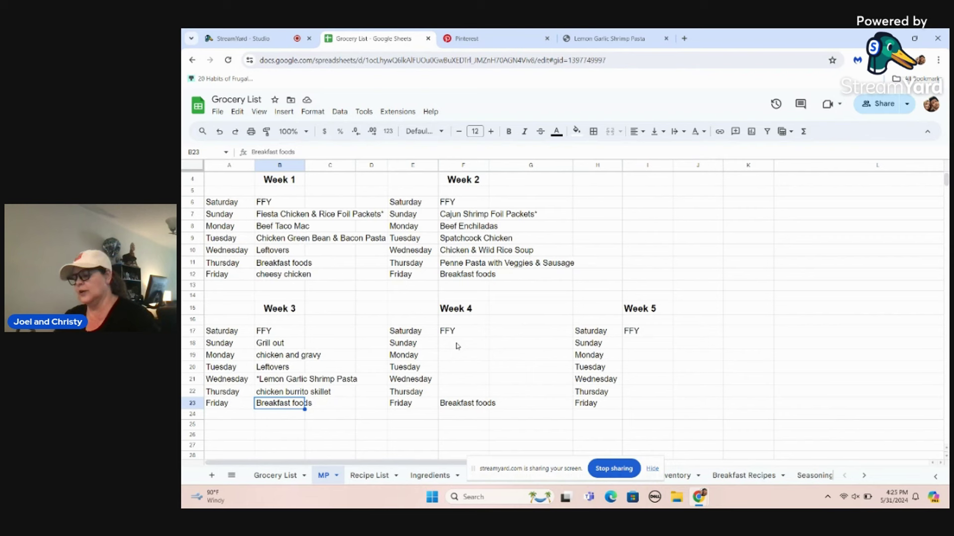
pyautogui.click(458, 346)
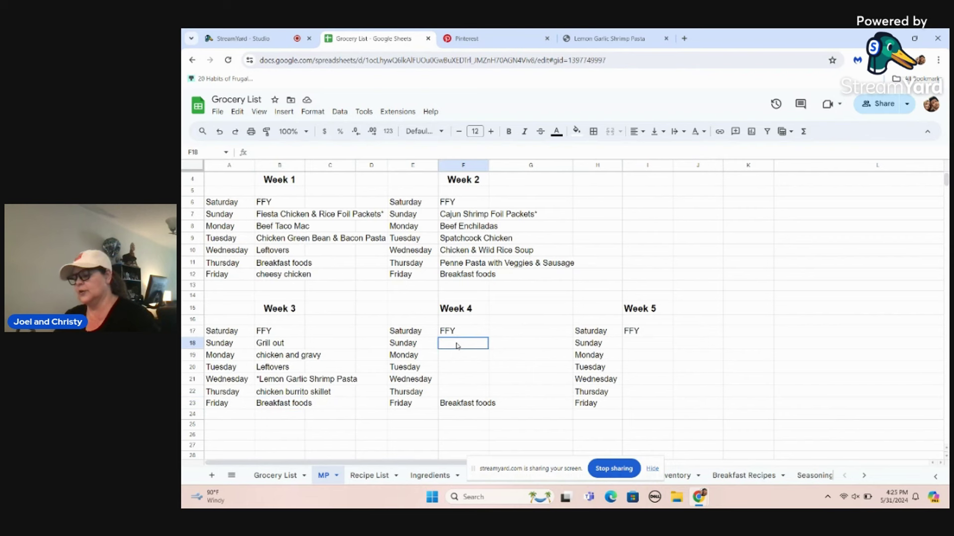
# Enter 'Spatchcock Chicken' for Week 4 Sunday in cell F18
pyautogui.click(363, 477)
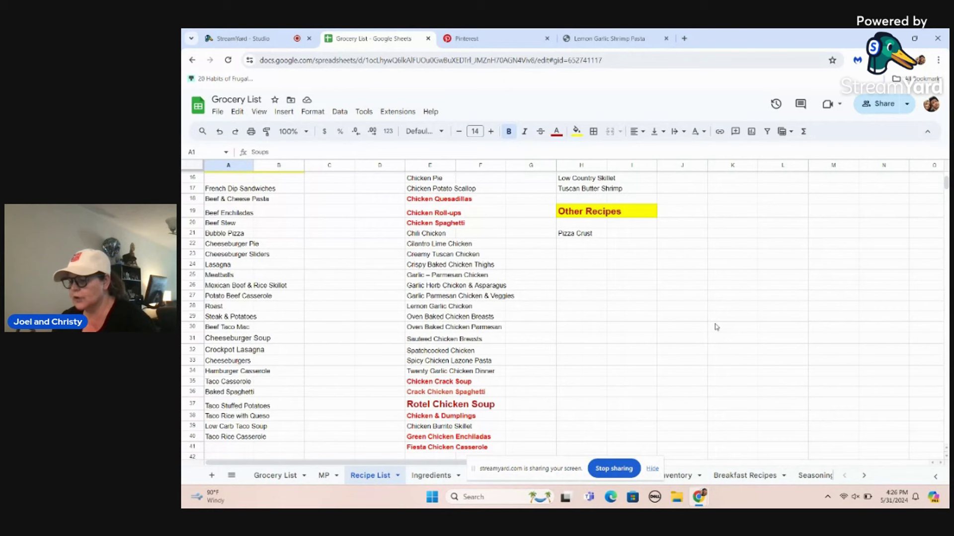
pyautogui.hotkey('alt', 'Up')
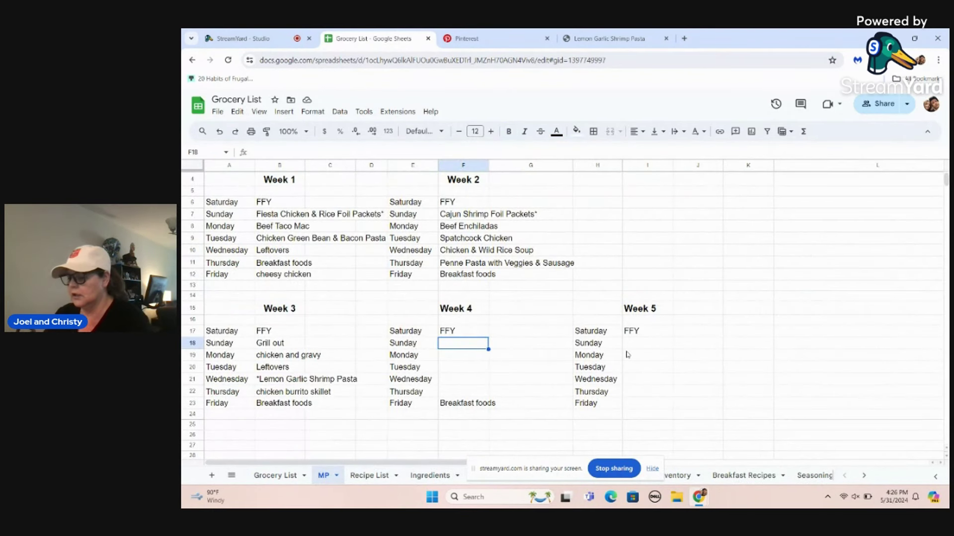
pyautogui.write('Spatchco')
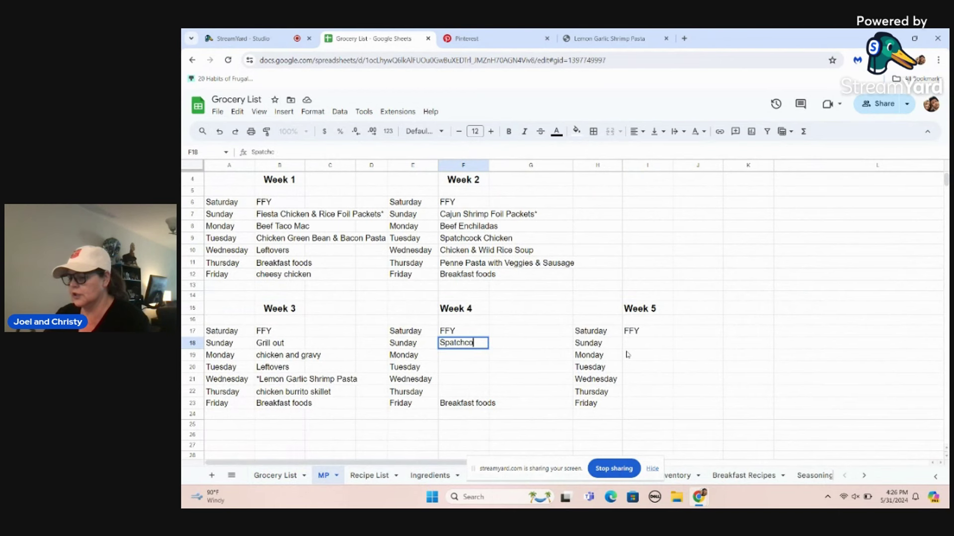
pyautogui.write('ck Chick')
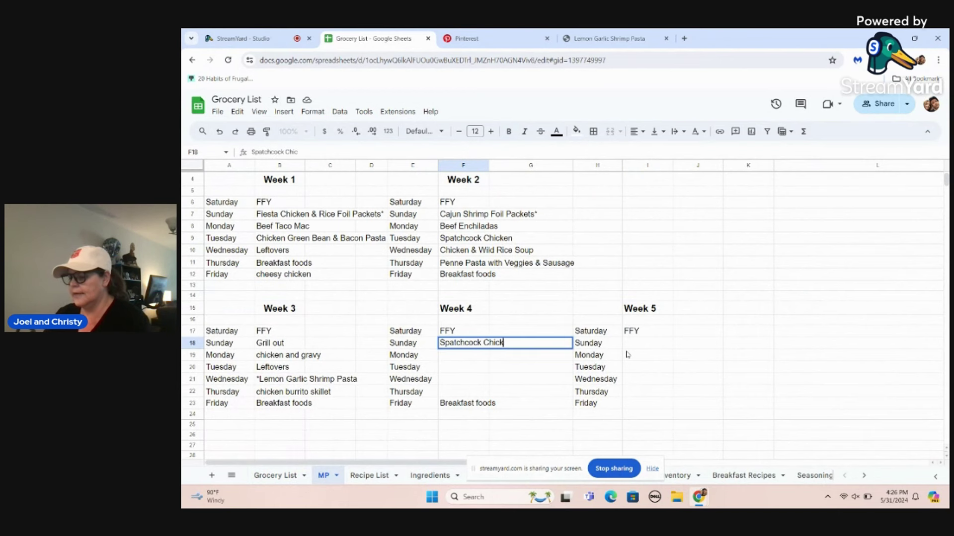
pyautogui.write('en')
pyautogui.press('Return')
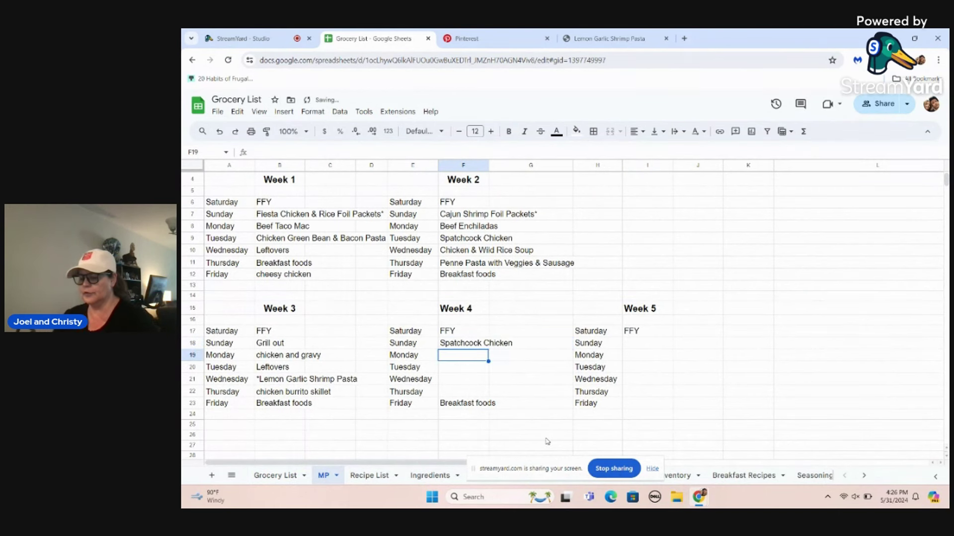
# Scroll through the Recipe List sheet's recipes, then switch to the Grocery List sheet
pyautogui.click(375, 481)
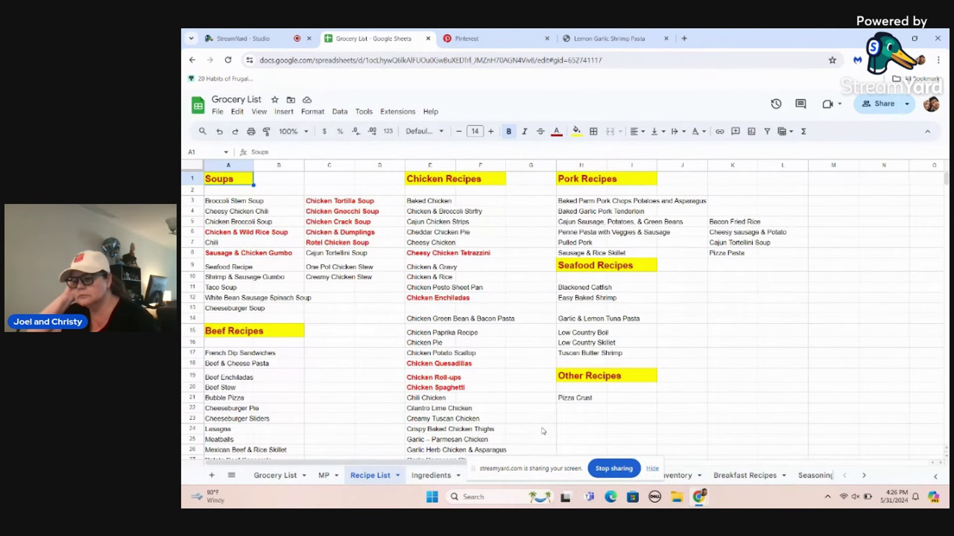
pyautogui.scroll(-1, 517, 392)
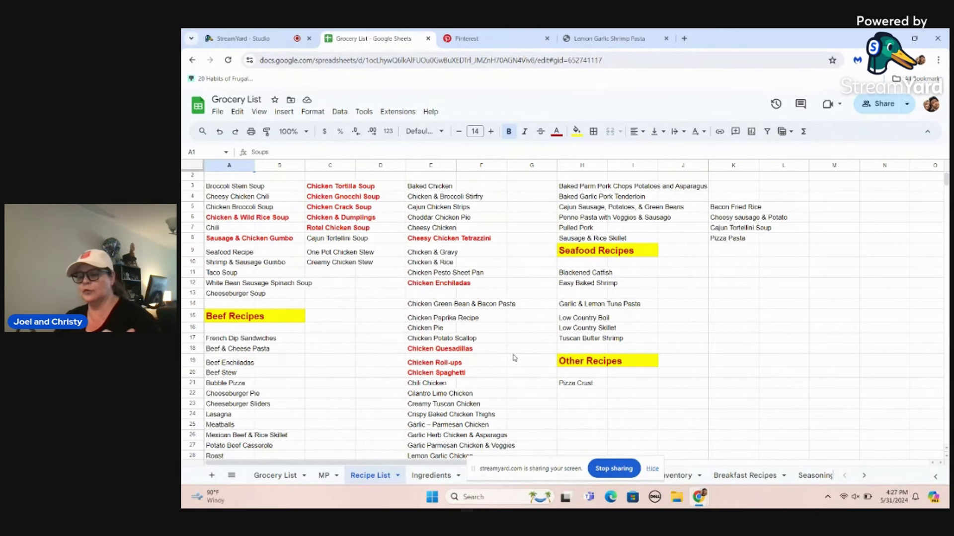
pyautogui.scroll(-2, 514, 357)
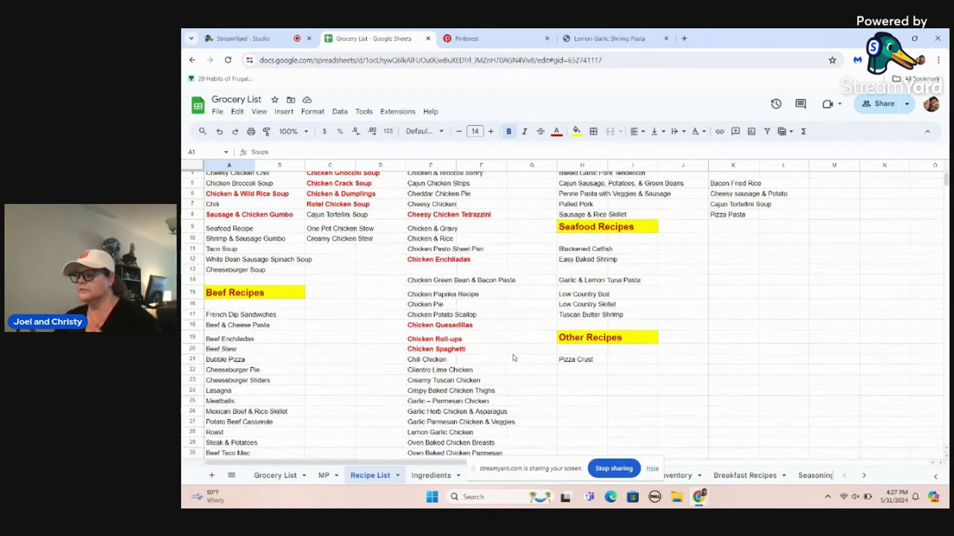
pyautogui.scroll(-5, 514, 358)
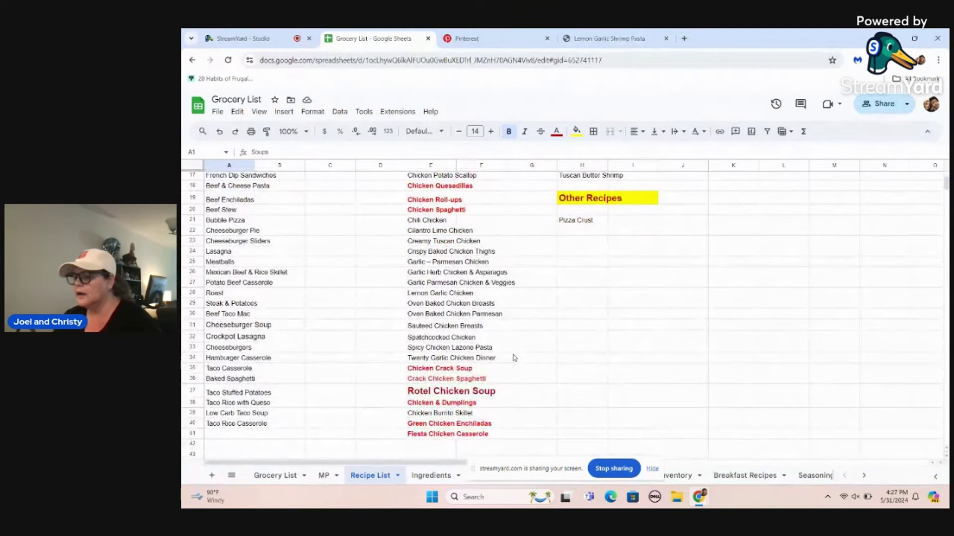
pyautogui.scroll(-1, 514, 358)
pyautogui.scroll(-2, 514, 357)
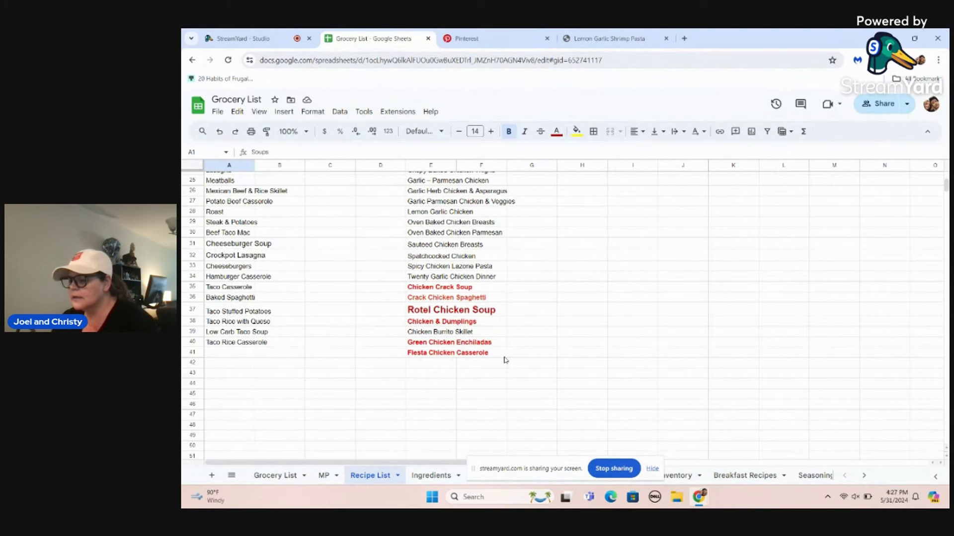
pyautogui.click(279, 480)
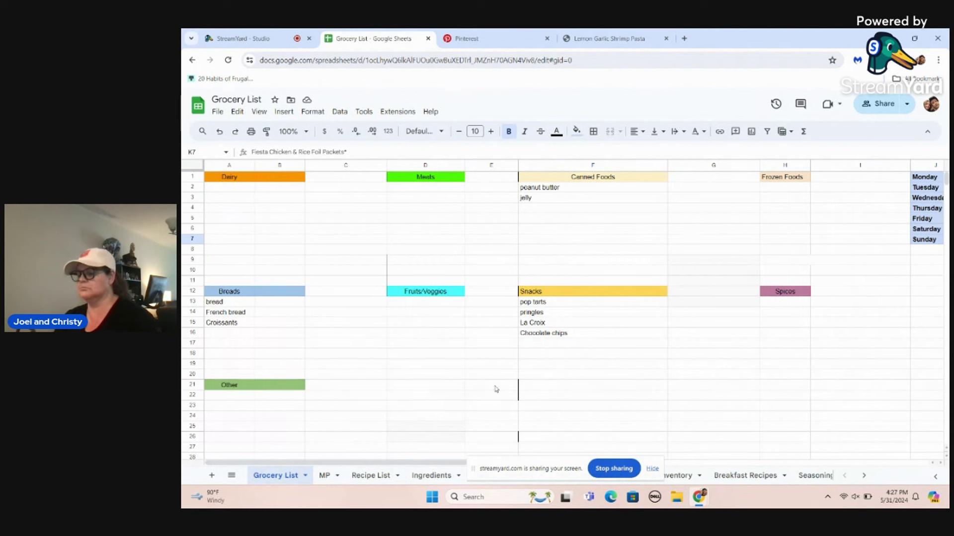
# In the MP sheet, enter Crack Chicken Spaghetti for Week 4 Monday and Leftovers for Tuesday
pyautogui.click(324, 475)
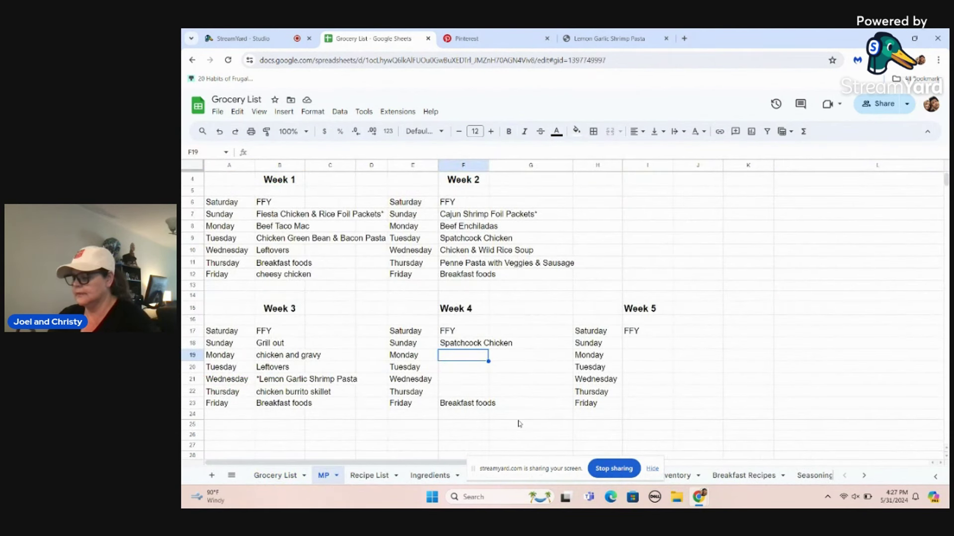
pyautogui.write('Crack')
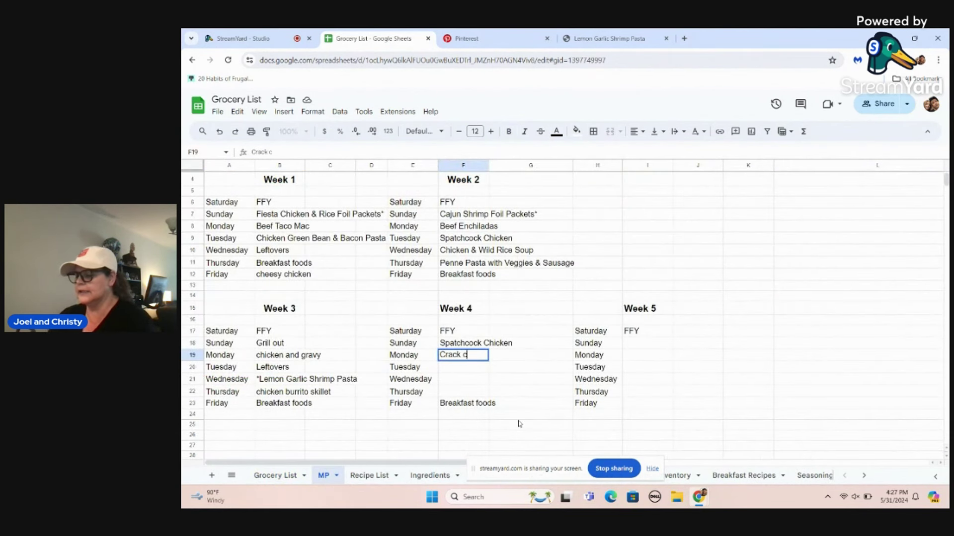
pyautogui.write('Chi')
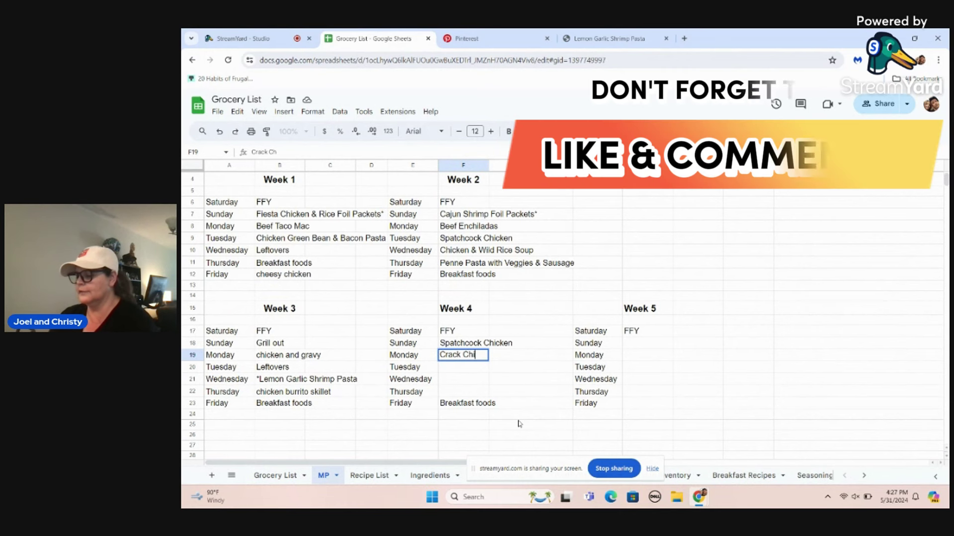
pyautogui.write('cken Spaghetti')
pyautogui.press('Return')
pyautogui.write('Leftovers')
pyautogui.press('Return')
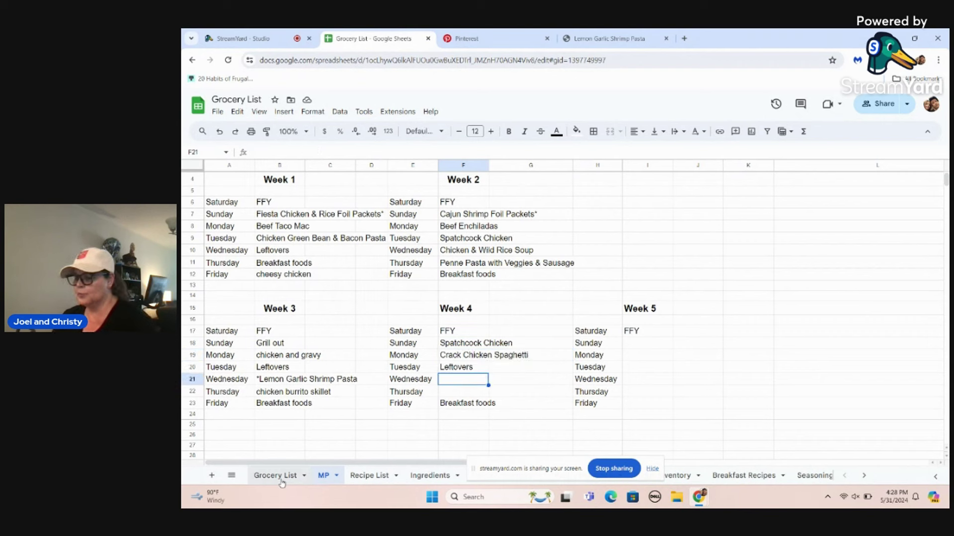
# After checking the Recipe List, enter Mexican Beef & Rice Skillet for Wednesday and type Pulled Pork for Thursday
pyautogui.click(369, 476)
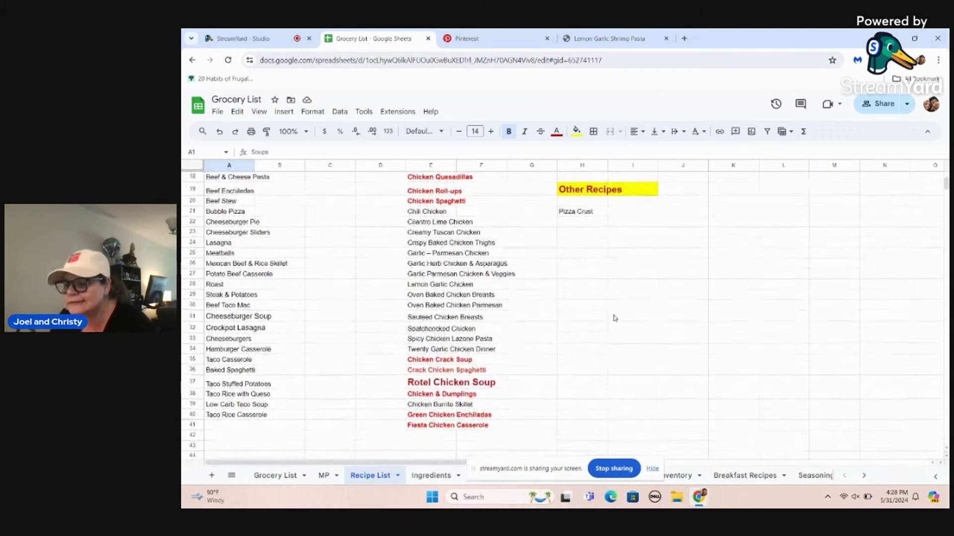
pyautogui.click(323, 476)
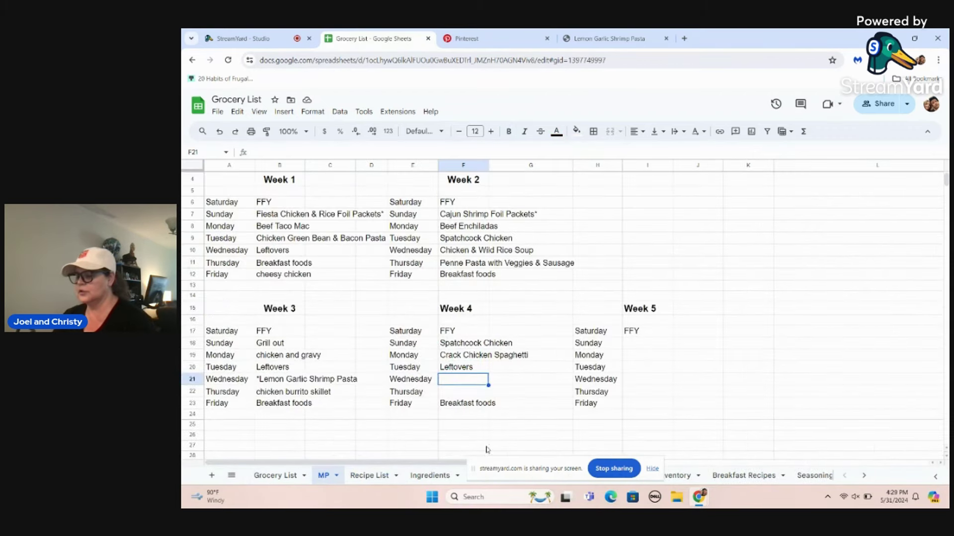
pyautogui.write('M')
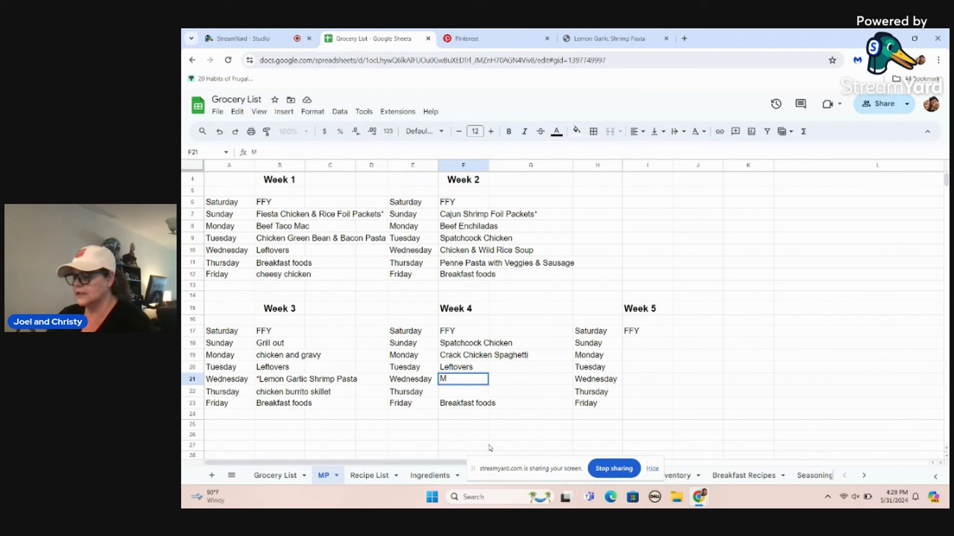
pyautogui.write('exican Beef ^')
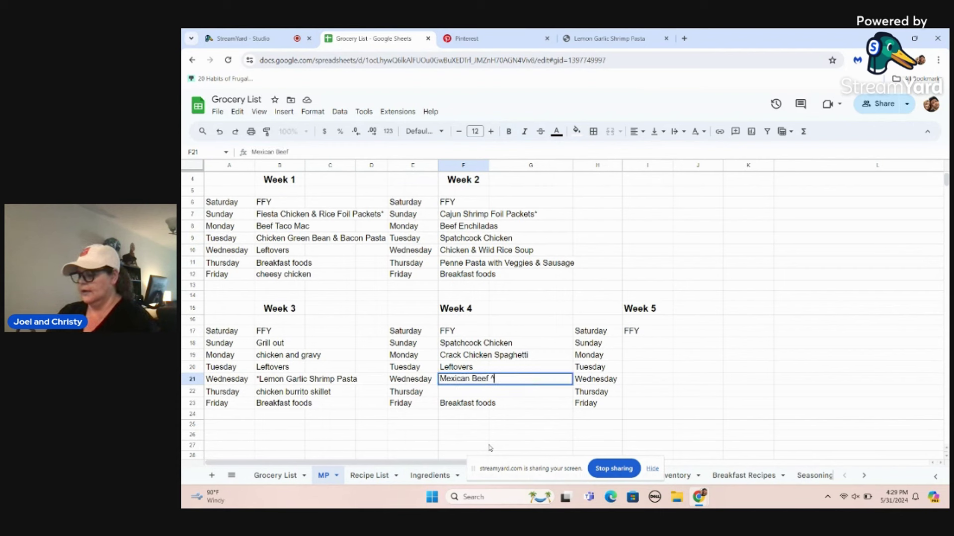
pyautogui.press('BackSpace')
pyautogui.write('& ')
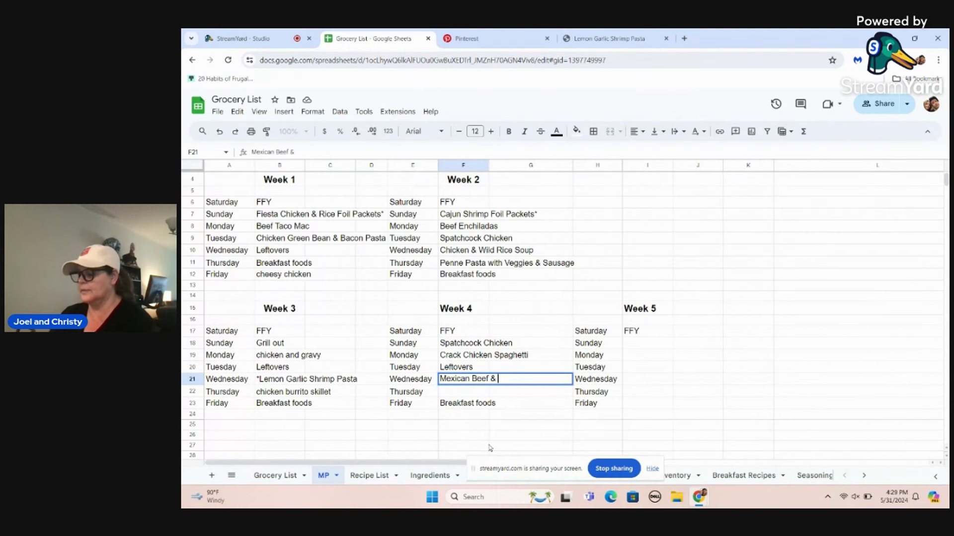
pyautogui.write('Rice Skill')
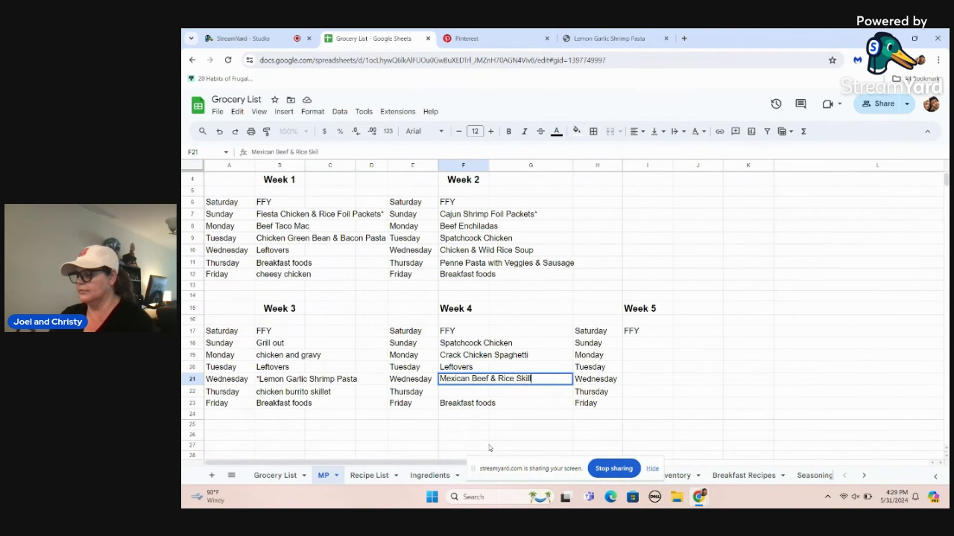
pyautogui.write('et')
pyautogui.press('Return')
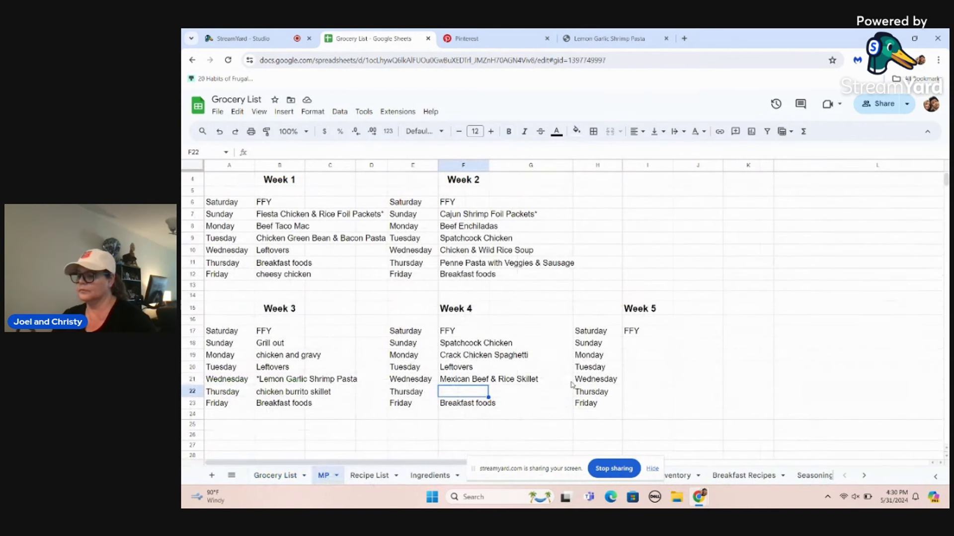
pyautogui.write('Pulled Pork')
# Confirm Pulled Pork for Week 4 Thursday and check the Recipe List again
pyautogui.click(544, 414)
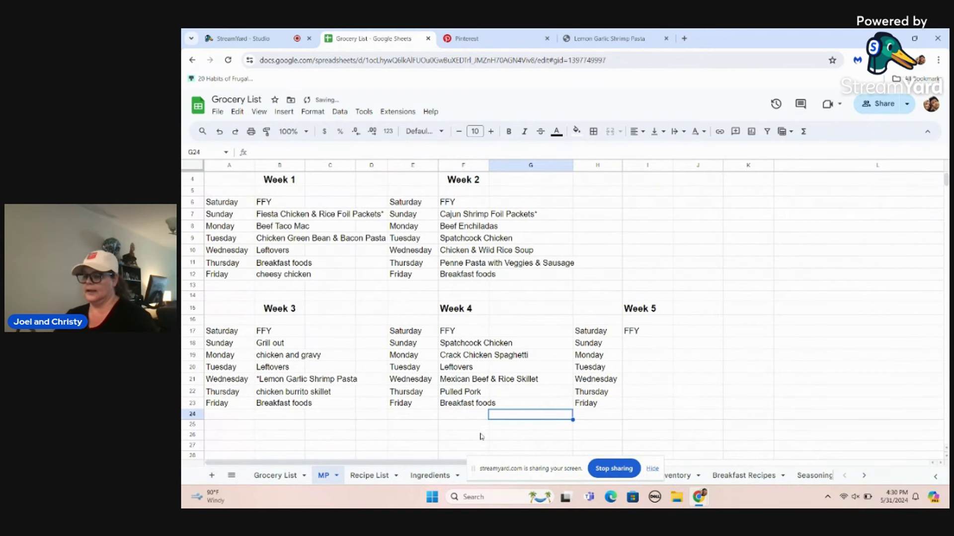
pyautogui.click(368, 475)
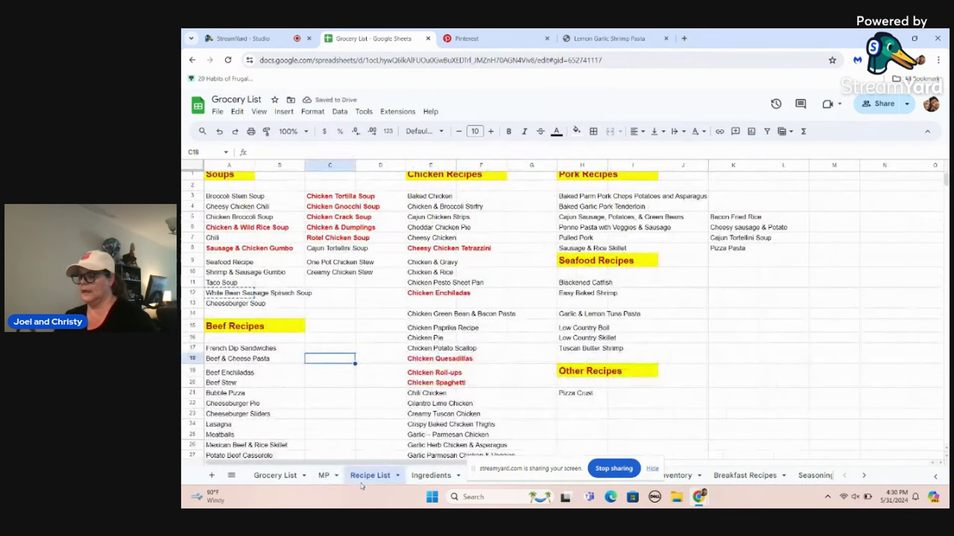
pyautogui.click(326, 476)
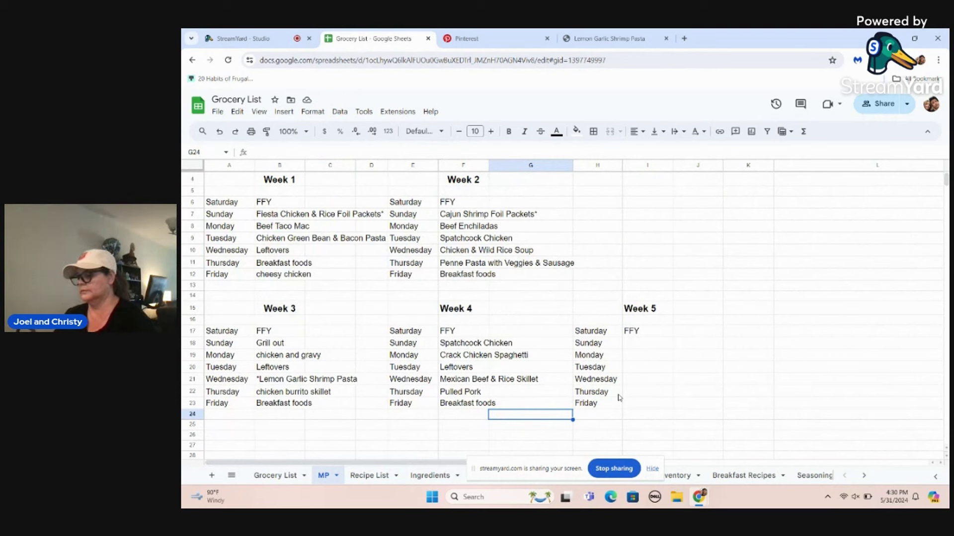
# Paste Low Country Skillet into Week 5 Sunday (I18) as values only
pyautogui.click(634, 349)
pyautogui.write('Low Country Skillet')
pyautogui.click(695, 359)
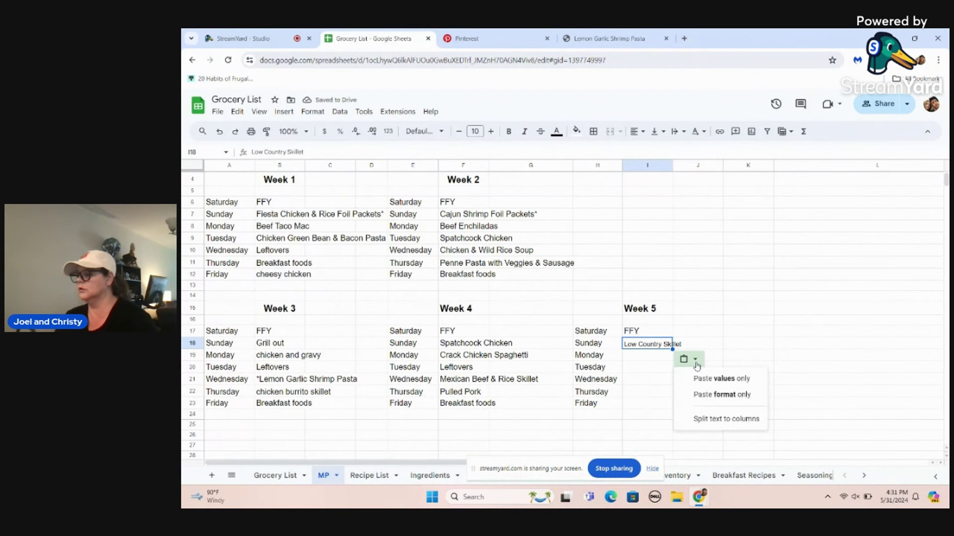
pyautogui.click(715, 377)
pyautogui.click(751, 298)
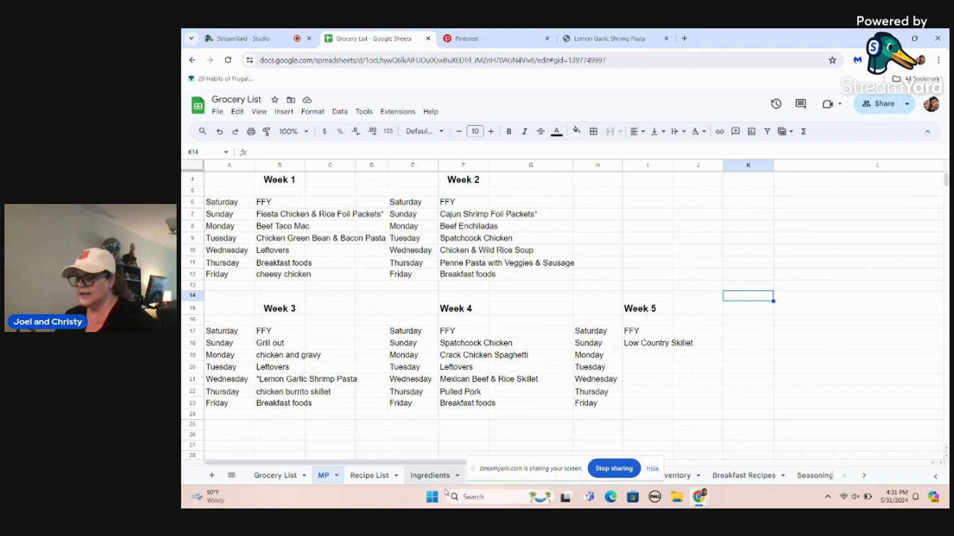
pyautogui.click(423, 478)
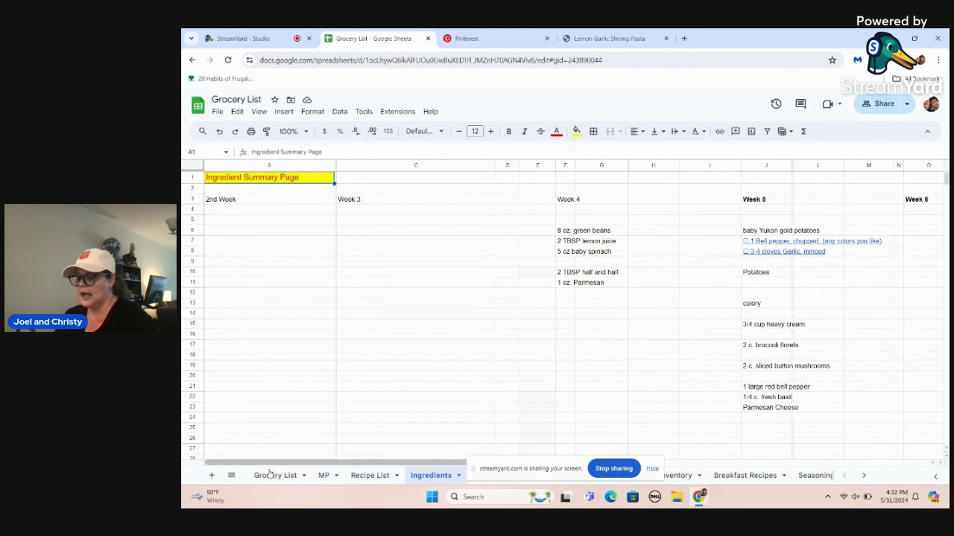
pyautogui.click(326, 477)
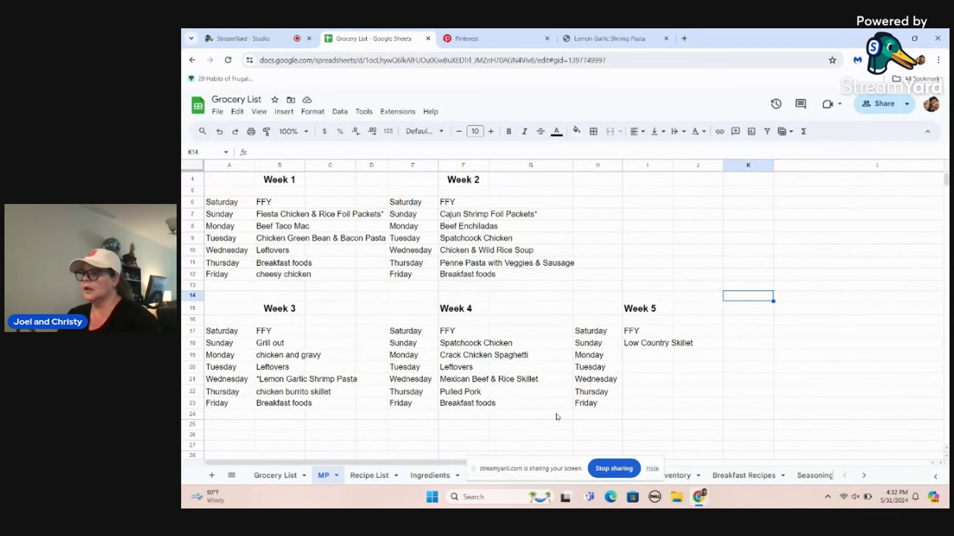
# Select the full Lemon Garlic Shrimp Pasta ingredient list, then return to the Grocery List spreadsheet
pyautogui.click(618, 42)
pyautogui.scroll(-4, 633, 330)
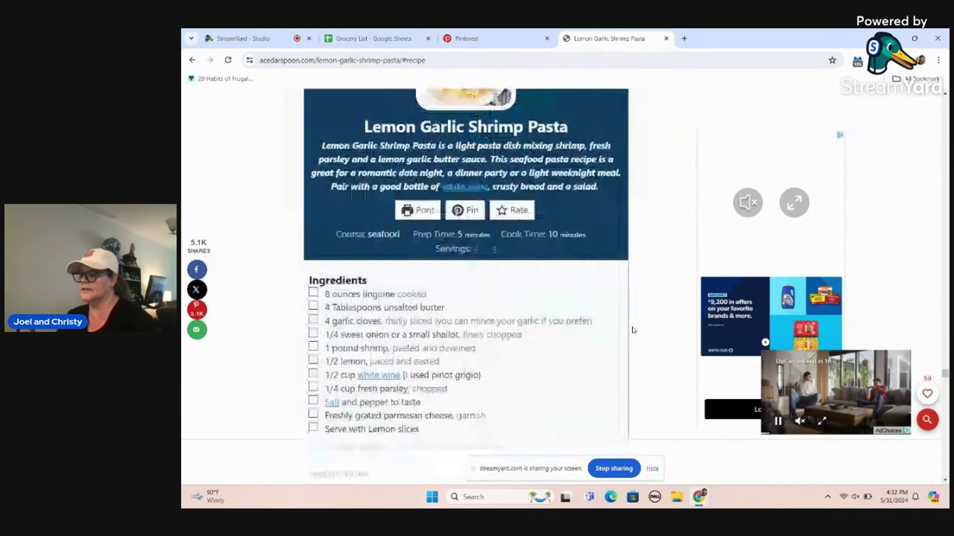
pyautogui.scroll(-2, 389, 222)
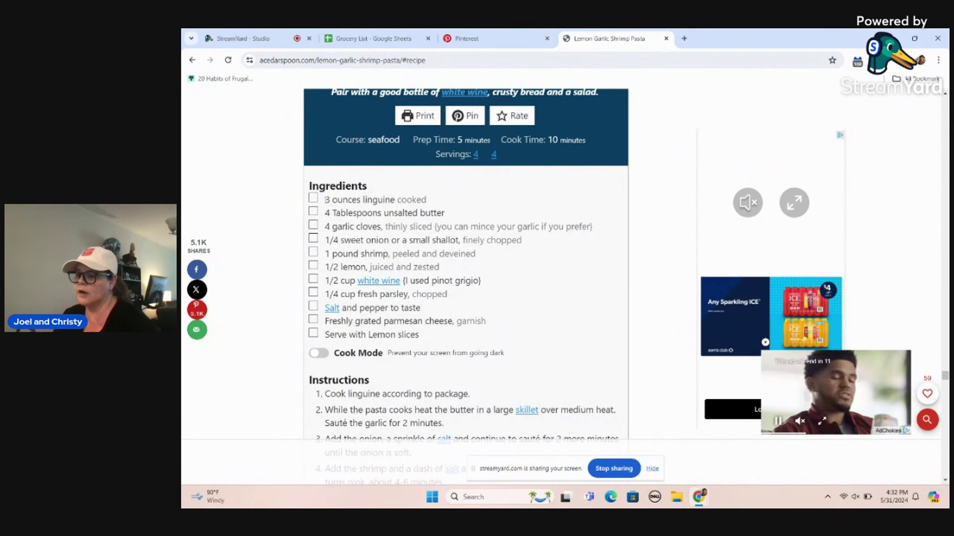
pyautogui.moveTo(324, 200); pyautogui.dragTo(493, 336)
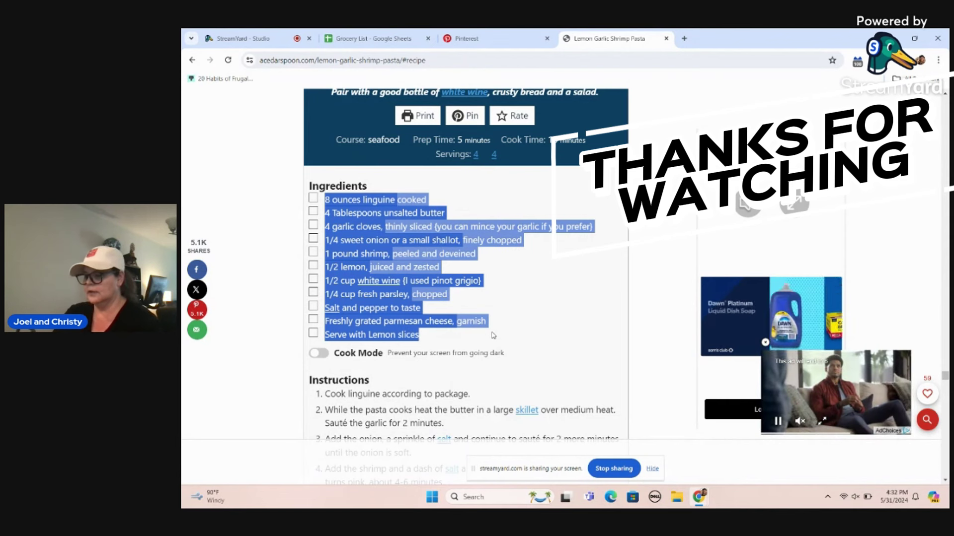
pyautogui.click(391, 36)
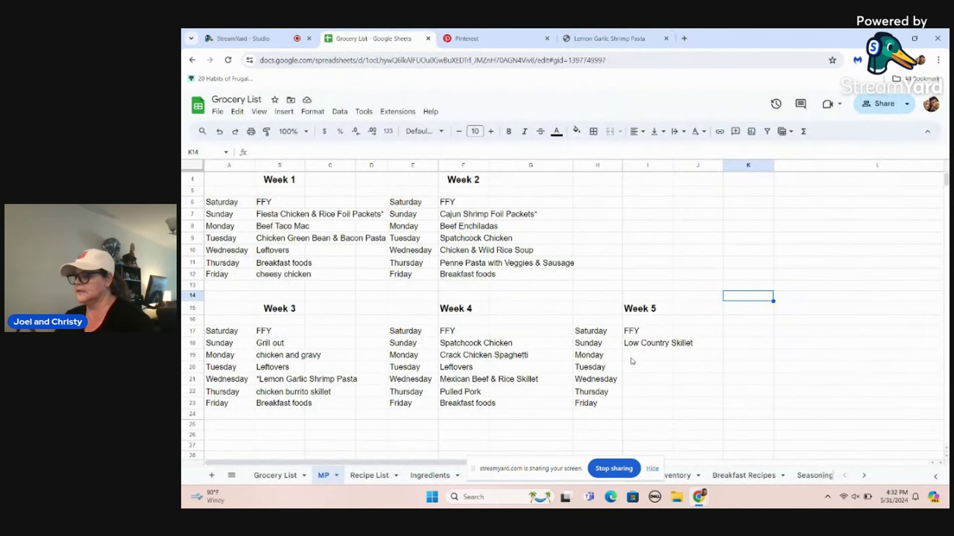
# Paste the shrimp pasta ingredients into C6 under Week 3 on the Ingredient Summary Page
pyautogui.click(430, 475)
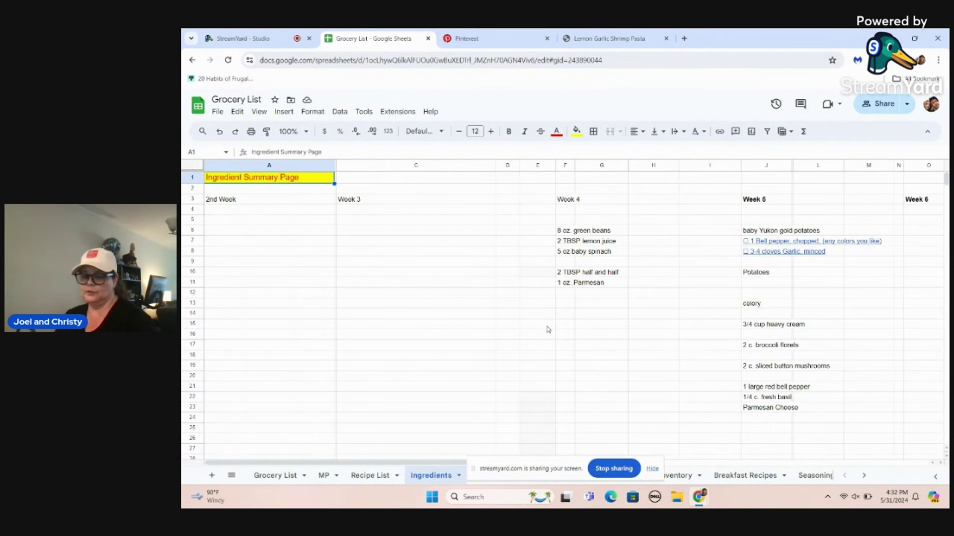
pyautogui.click(328, 475)
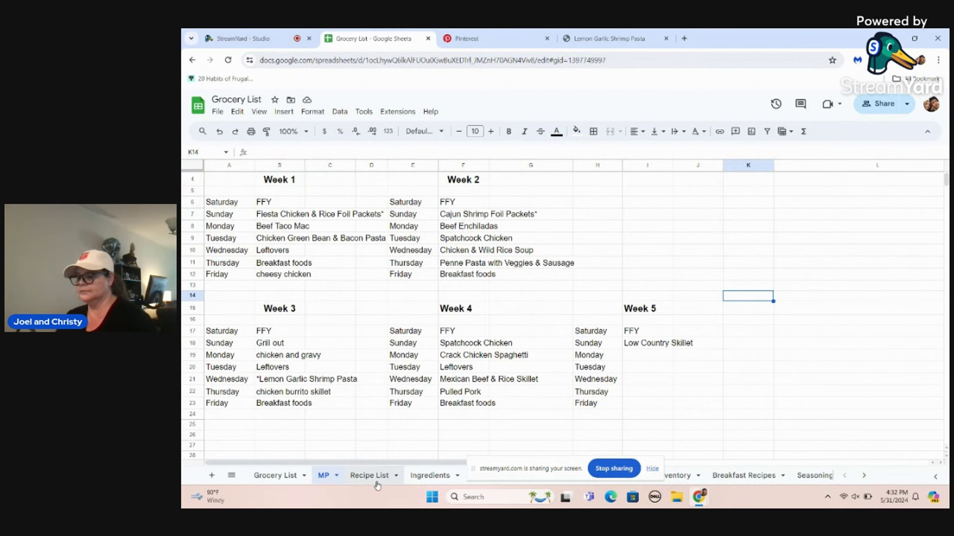
pyautogui.click(430, 477)
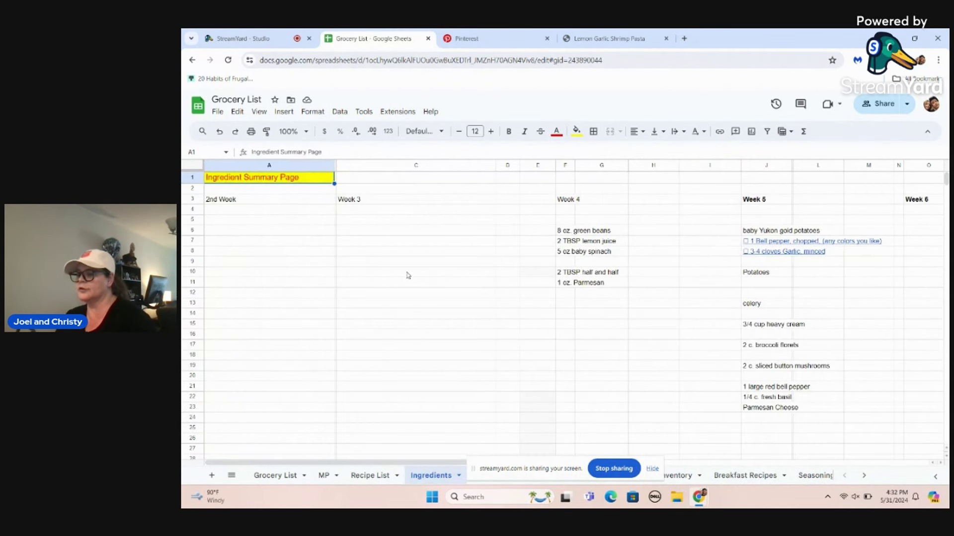
pyautogui.click(343, 227)
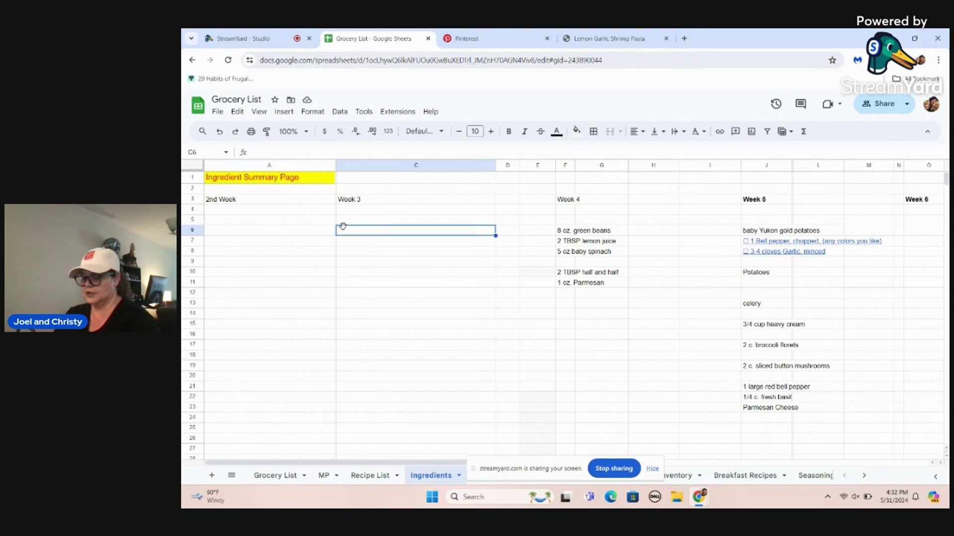
pyautogui.hotkey('ctrl', 'v')
pyautogui.click(606, 382)
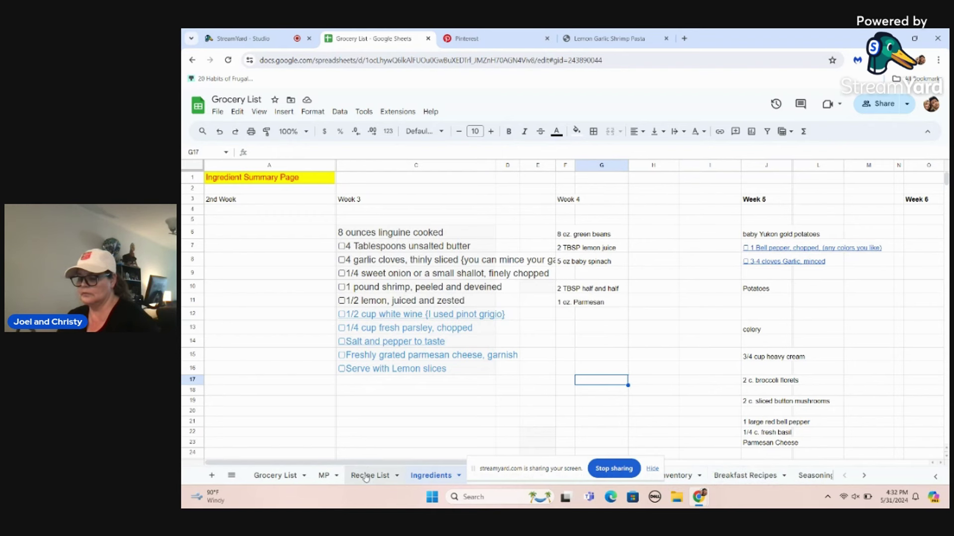
# Confirm Week 4 Monday is Crack Chicken Spaghetti and bring up the Chicken Recipes sheet
pyautogui.click(324, 475)
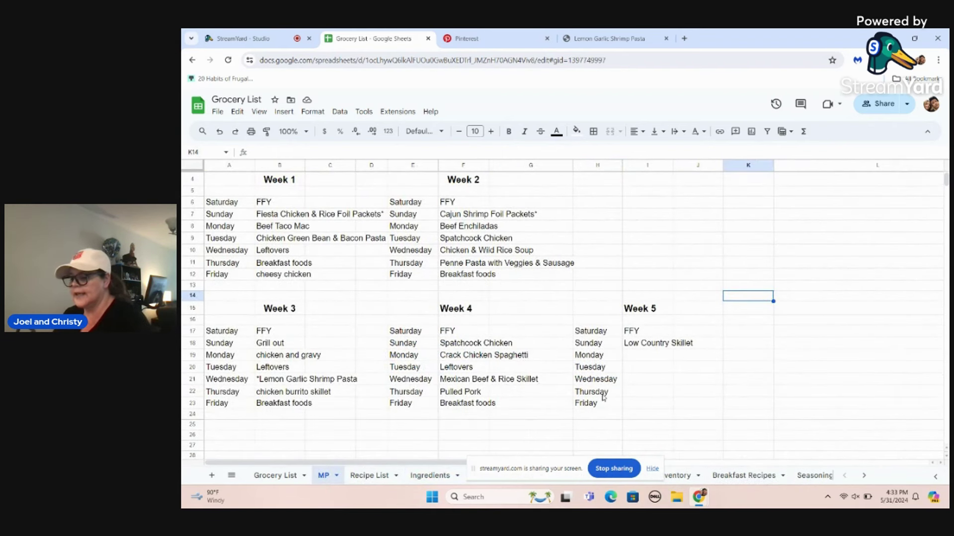
pyautogui.click(460, 357)
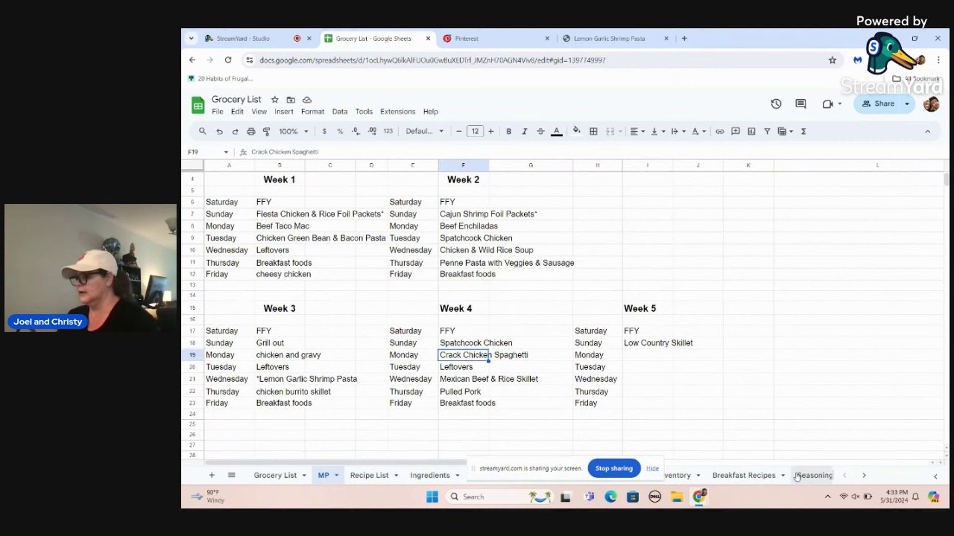
pyautogui.click(863, 476)
pyautogui.click(862, 477)
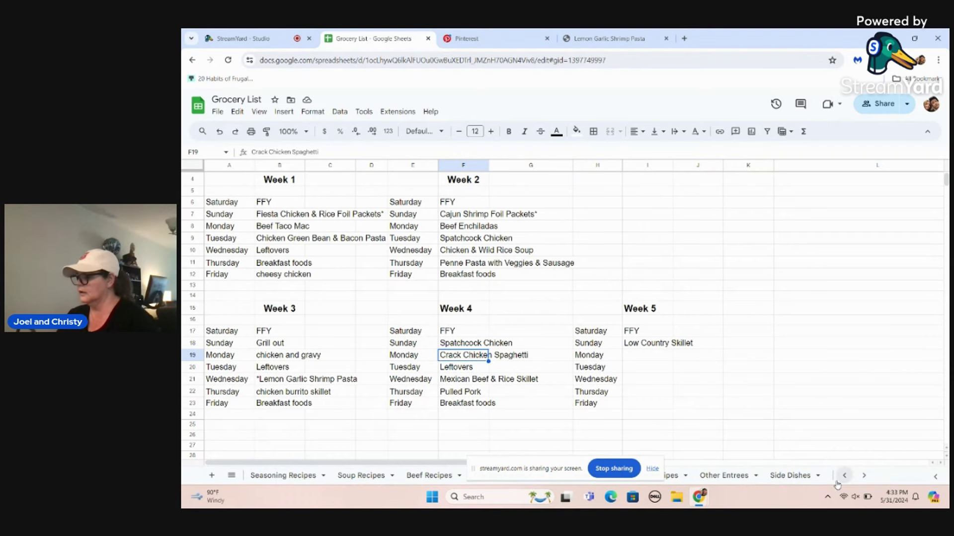
pyautogui.click(863, 476)
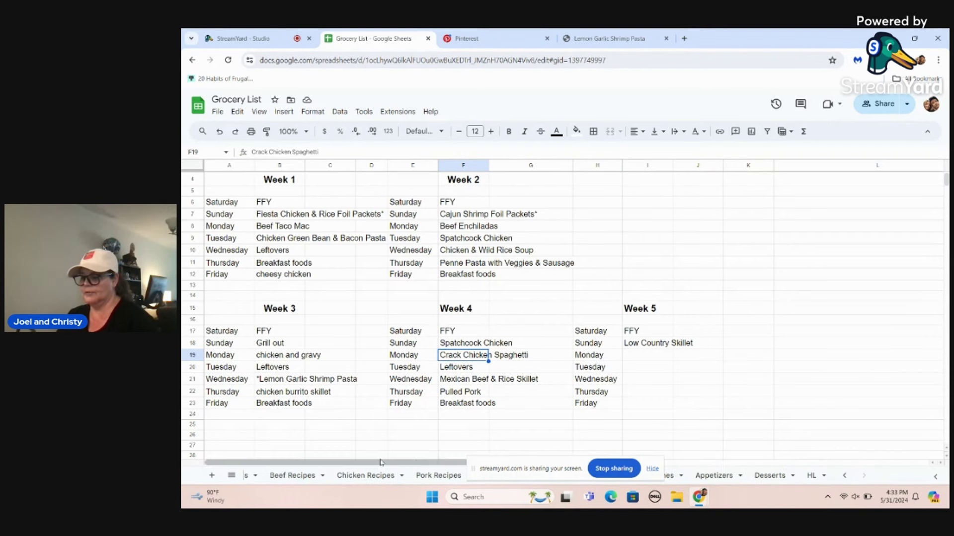
pyautogui.click(364, 476)
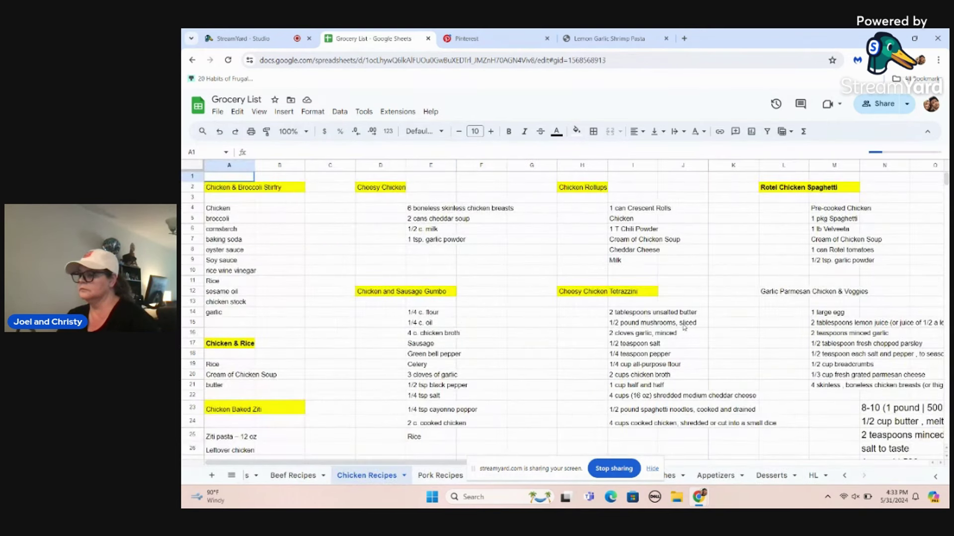
# Copy the Crack chicken Spaghetti ingredient list in H101:J108
pyautogui.scroll(-7, 688, 327)
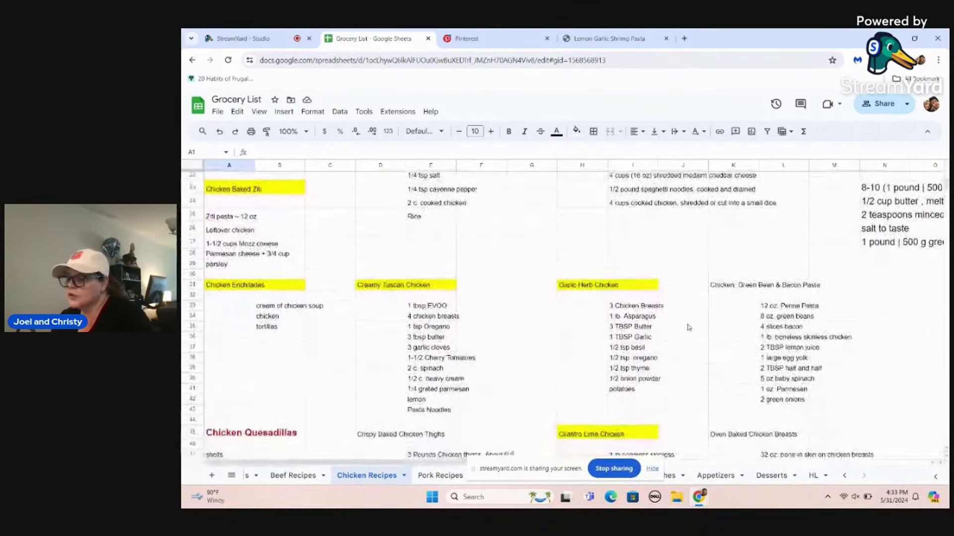
pyautogui.scroll(-8, 688, 327)
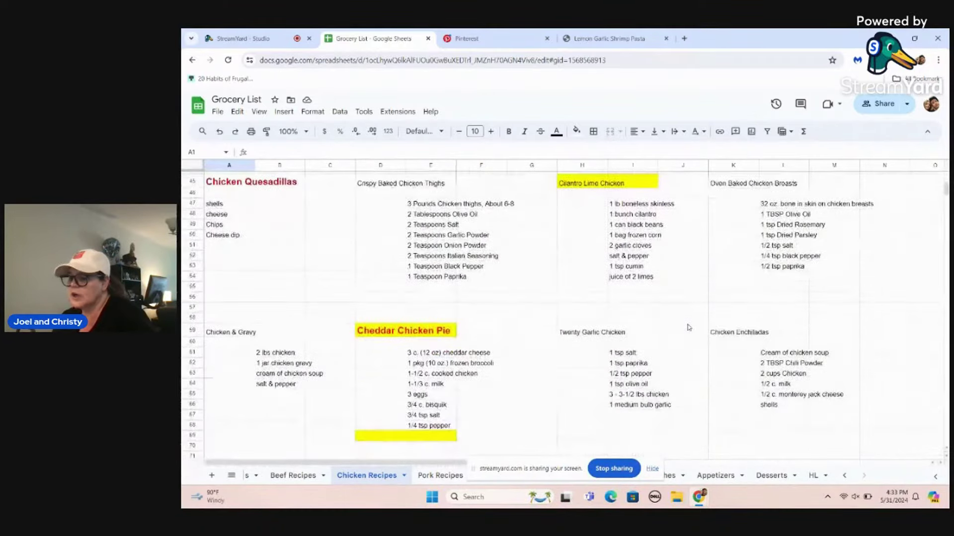
pyautogui.scroll(-7, 688, 327)
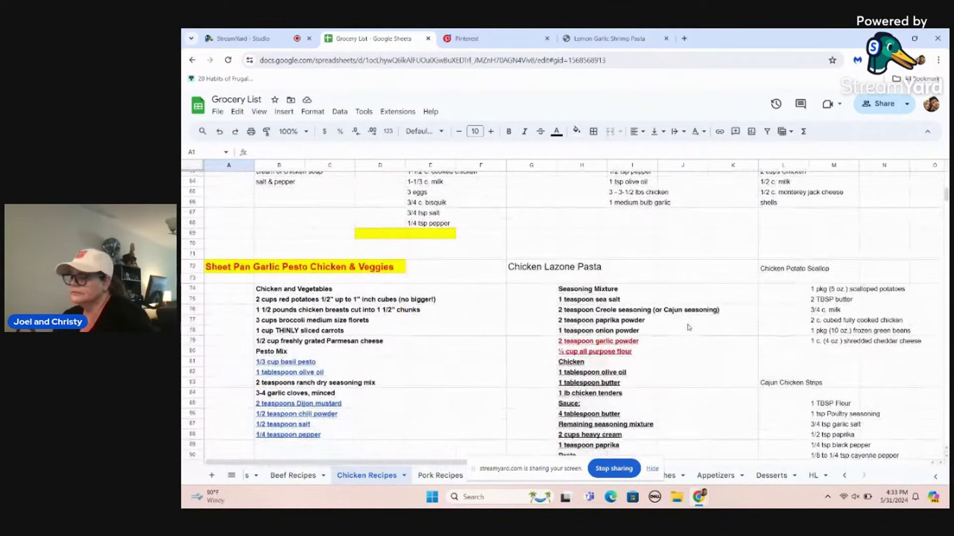
pyautogui.scroll(-8, 688, 327)
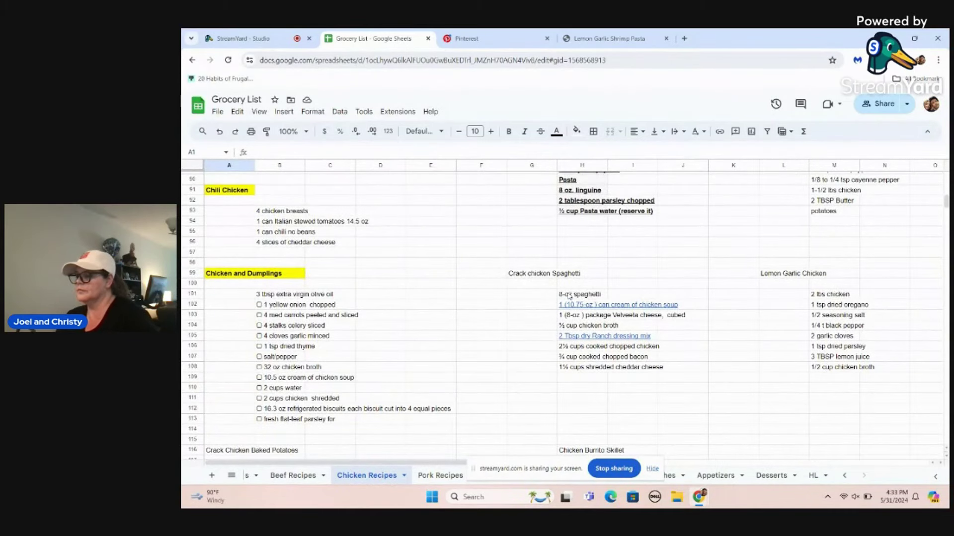
pyautogui.moveTo(569, 296); pyautogui.dragTo(664, 374)
pyautogui.hotkey('ctrl', 'c')
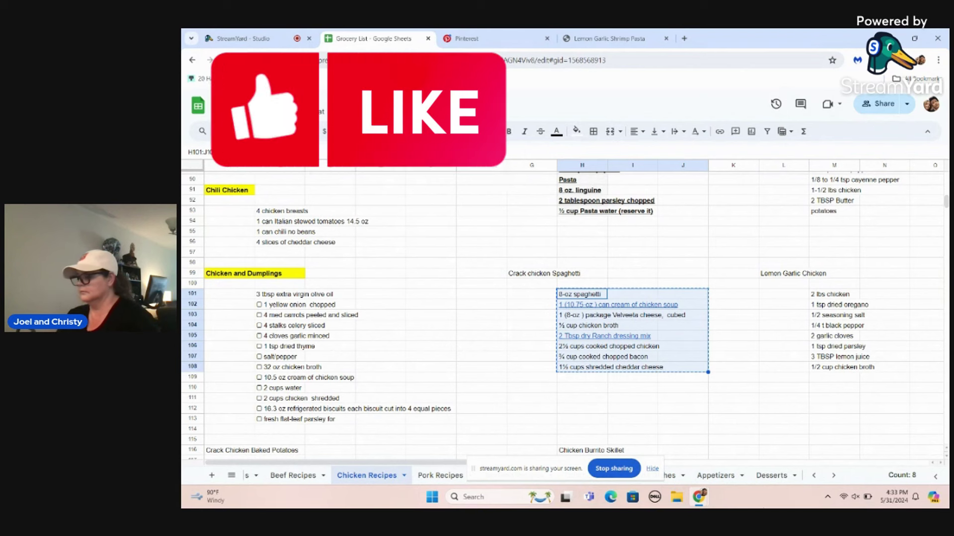
pyautogui.click(815, 476)
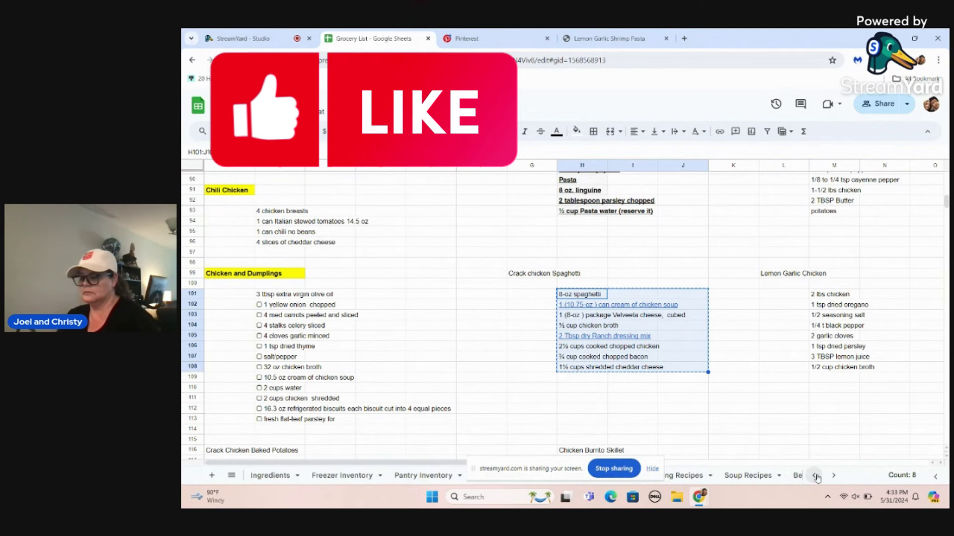
pyautogui.click(815, 476)
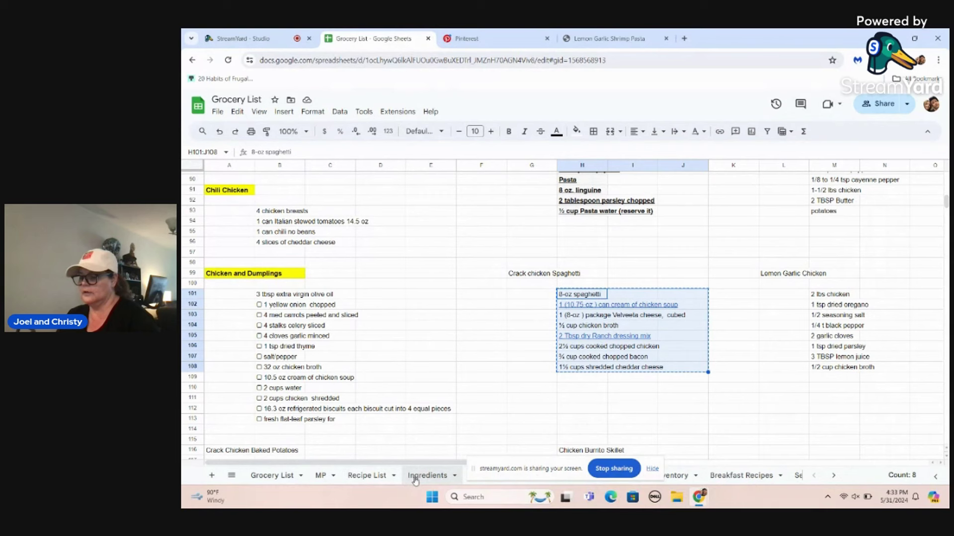
# Paste the Crack Chicken Spaghetti ingredients into F13 under Week 4 on the Ingredient Summary Page
pyautogui.click(323, 478)
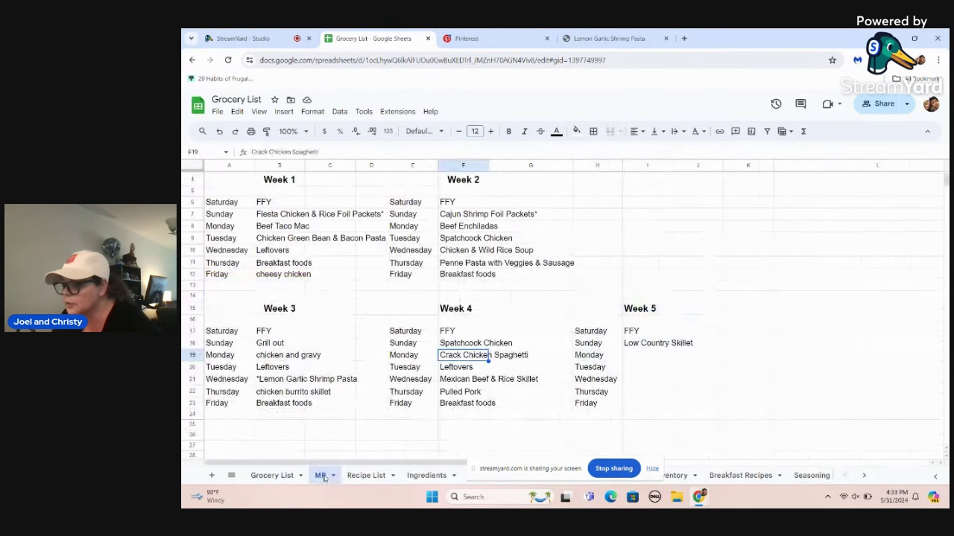
pyautogui.click(429, 476)
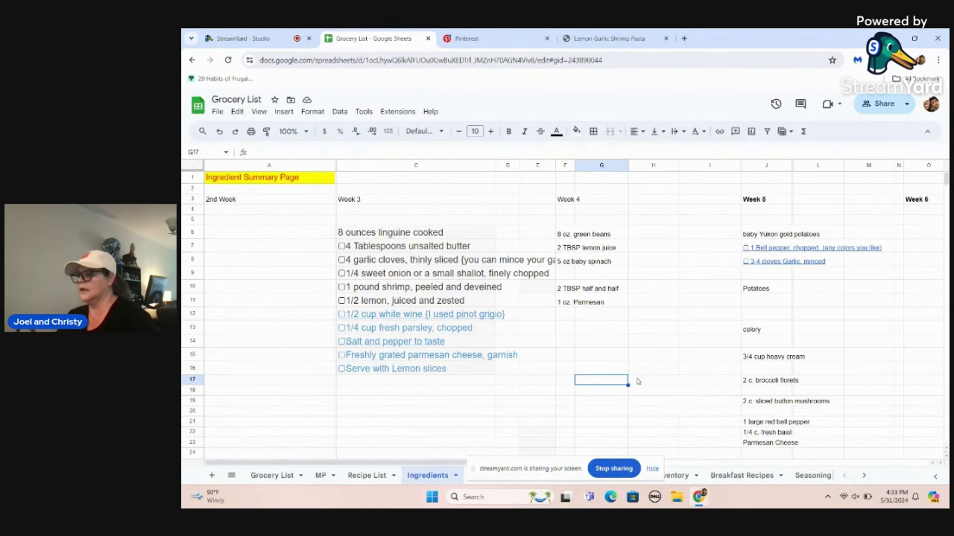
pyautogui.click(567, 330)
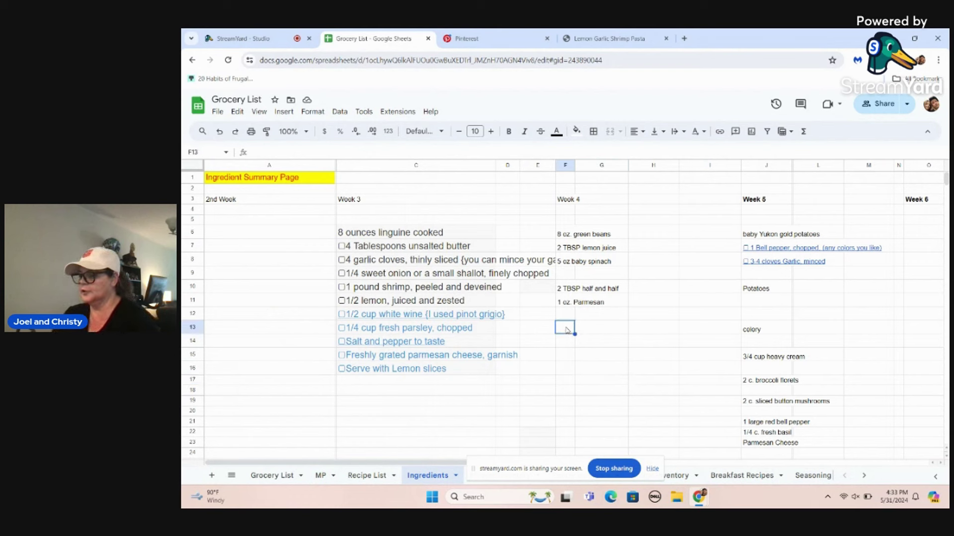
pyautogui.hotkey('ctrl', 'v')
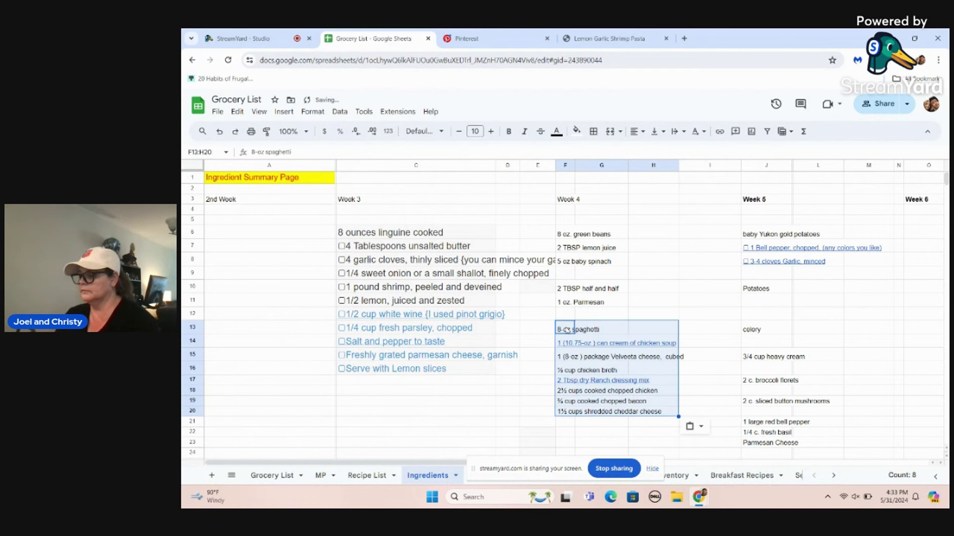
pyautogui.click(495, 405)
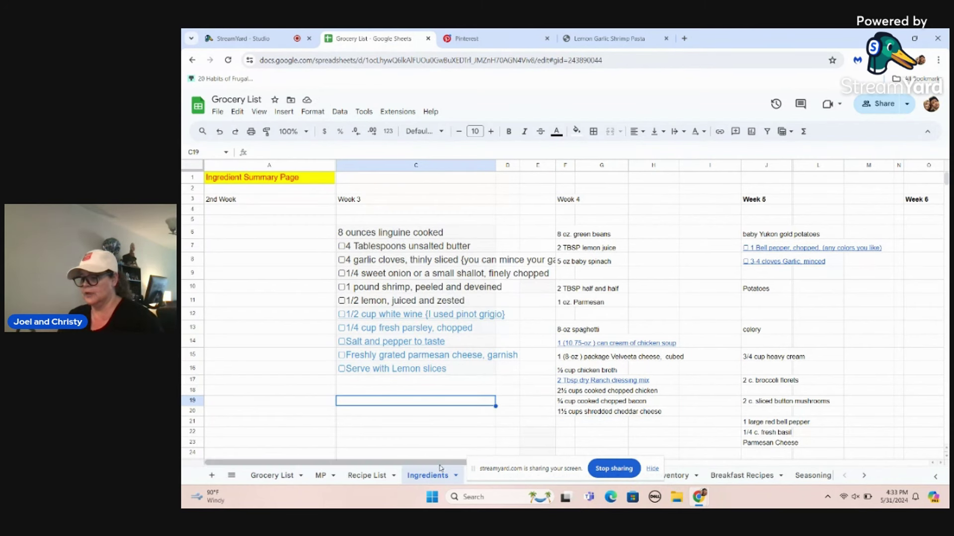
# On the Freezer Inventory sheet, check the ground beef count (H5) and chicken pack count (D9)
pyautogui.scroll(-2, 416, 476)
pyautogui.scroll(-1, 416, 476)
pyautogui.click(402, 476)
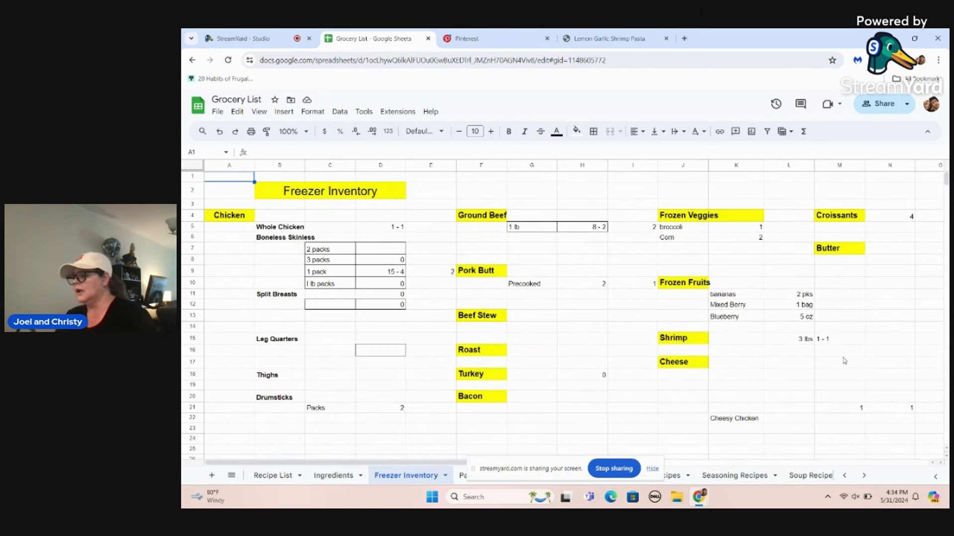
pyautogui.click(604, 228)
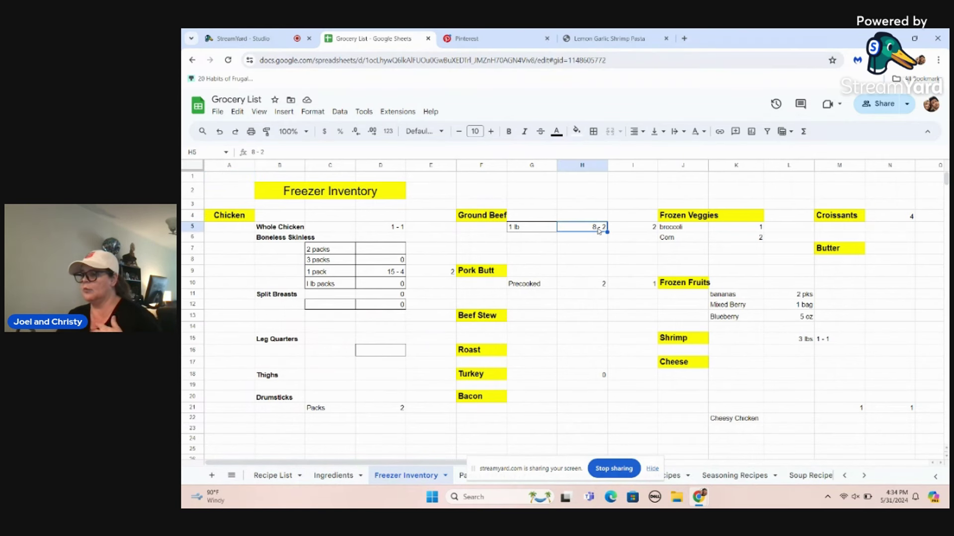
pyautogui.click(390, 273)
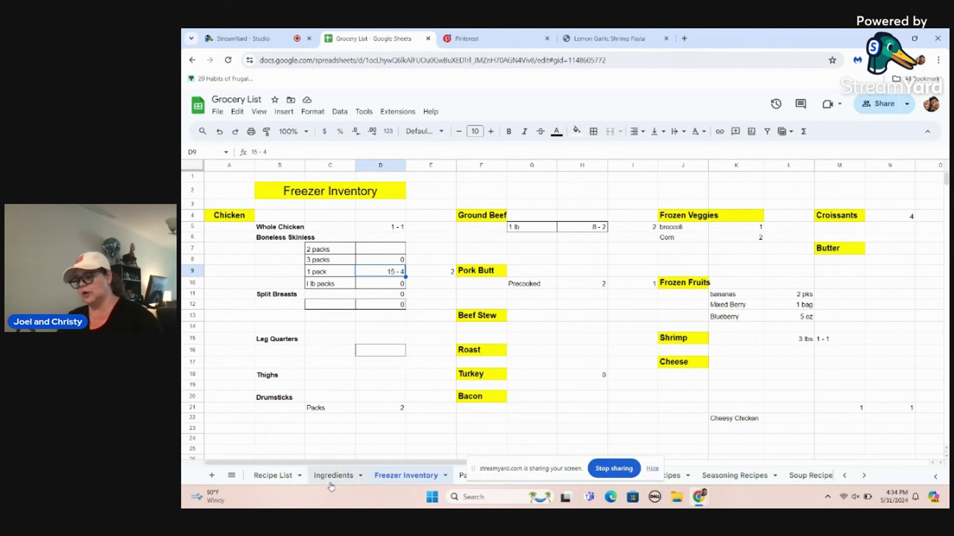
pyautogui.scroll(2, 328, 479)
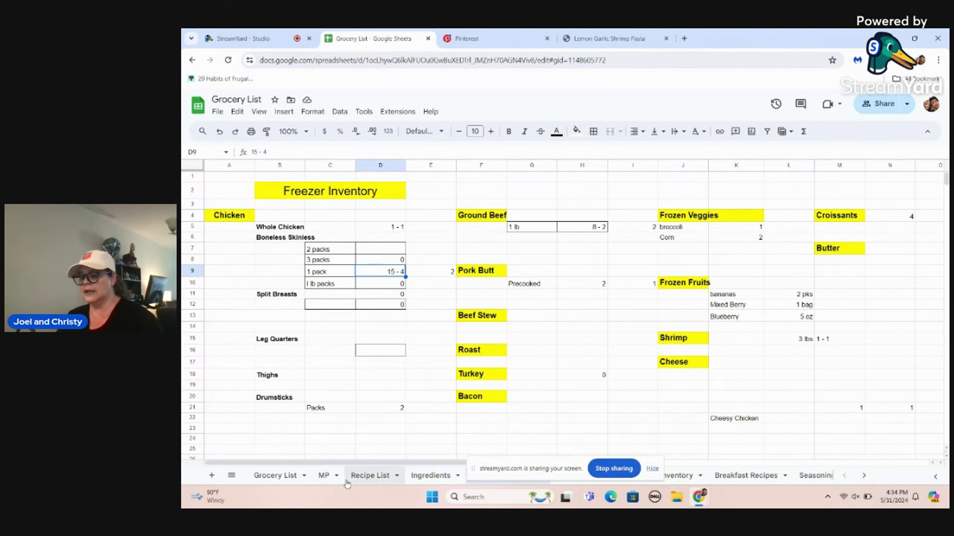
# Switch to the Grocery List sheet to add bottled water under Other
pyautogui.click(276, 478)
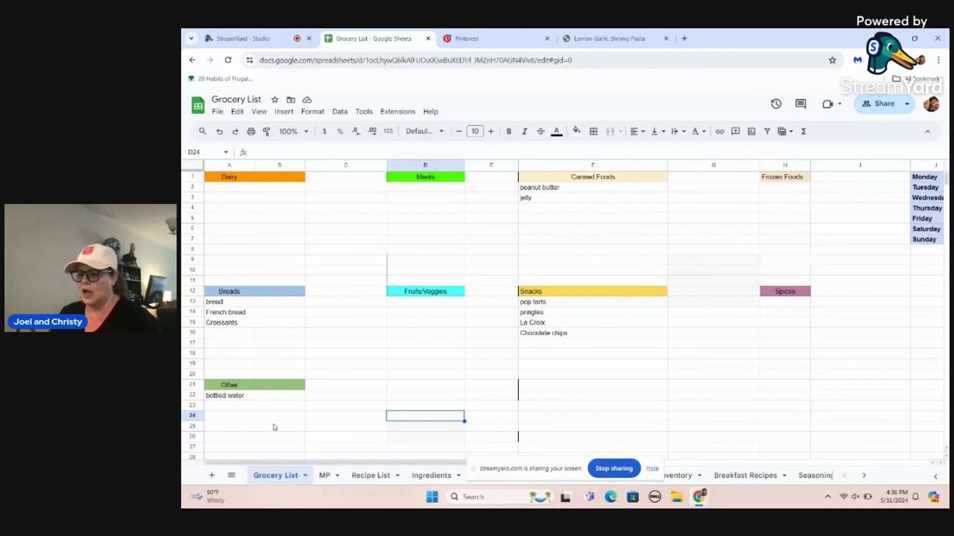
# Select the bottled water entry in A22 under the Other section
pyautogui.click(214, 396)
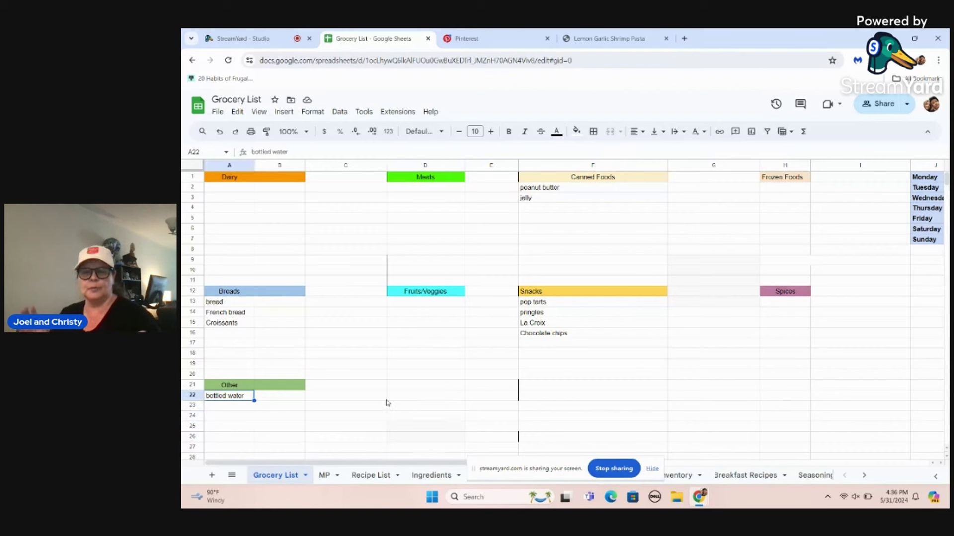